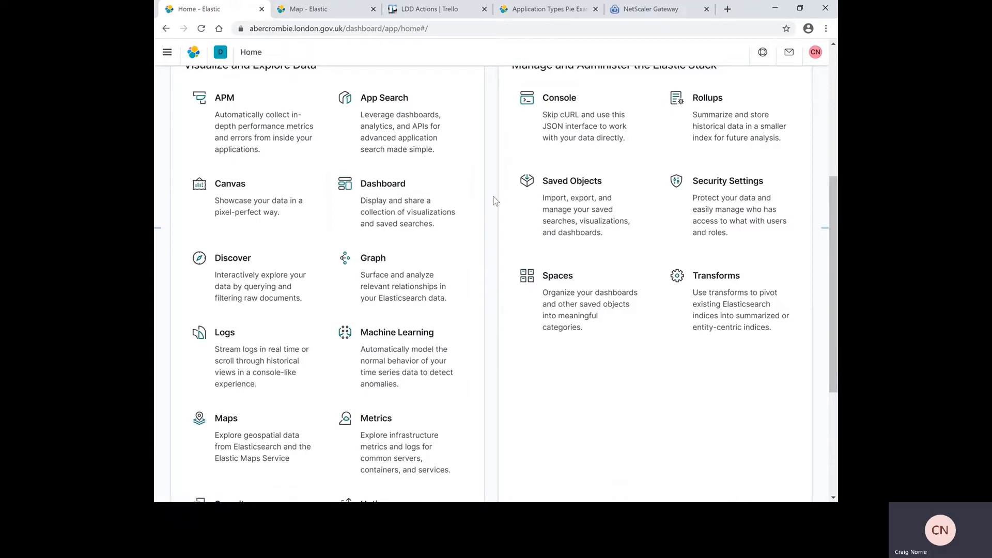
# - Open Demo Dashboard 2 and look through its charts, from applications per local authority down to gross commencements and completions per year
pyautogui.scroll(5, 488, 194)
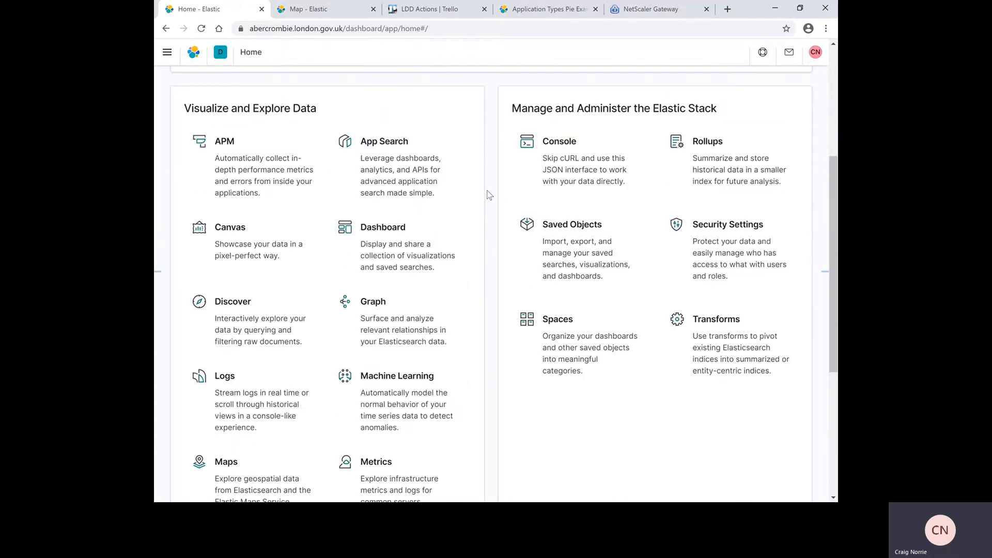
pyautogui.click(167, 53)
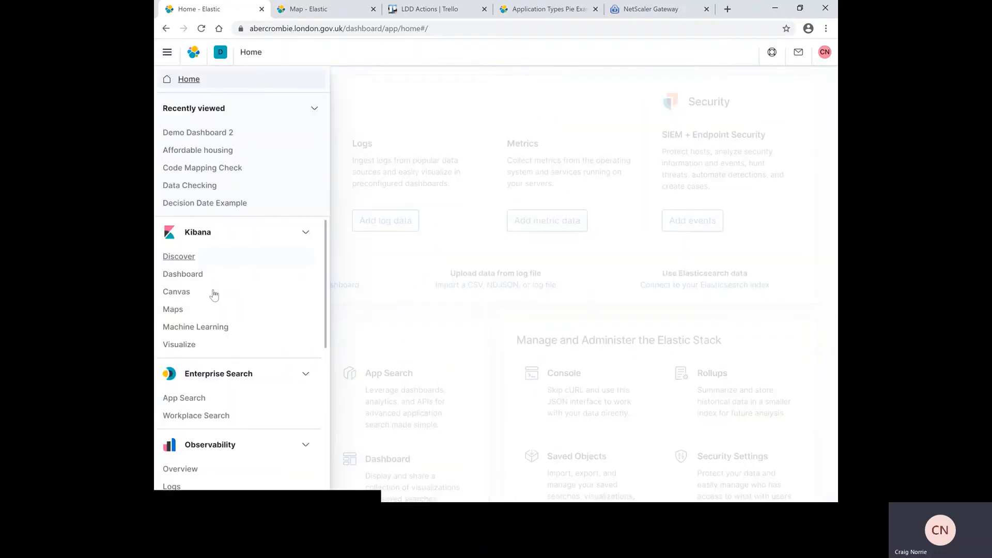
pyautogui.click(188, 278)
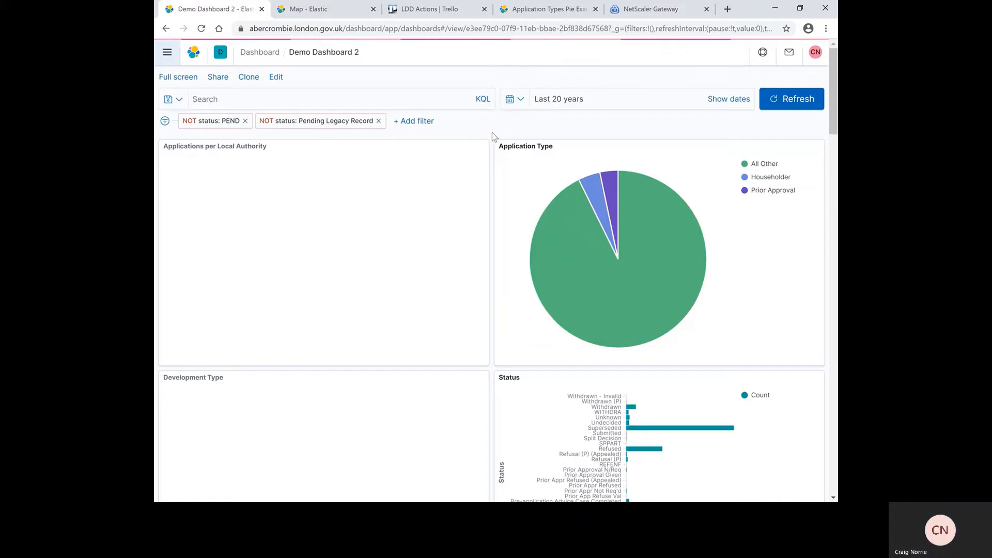
pyautogui.scroll(-13, 492, 134)
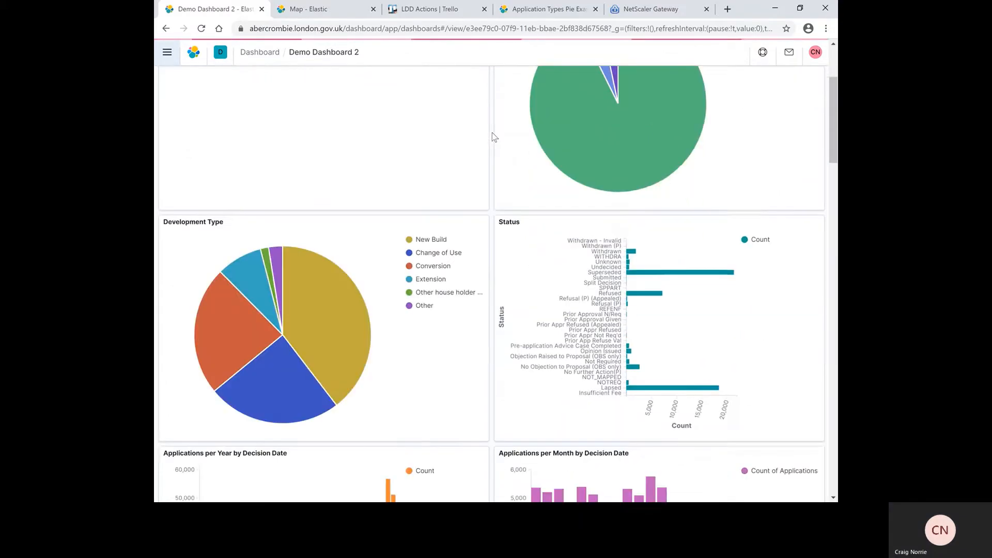
pyautogui.scroll(6, 491, 136)
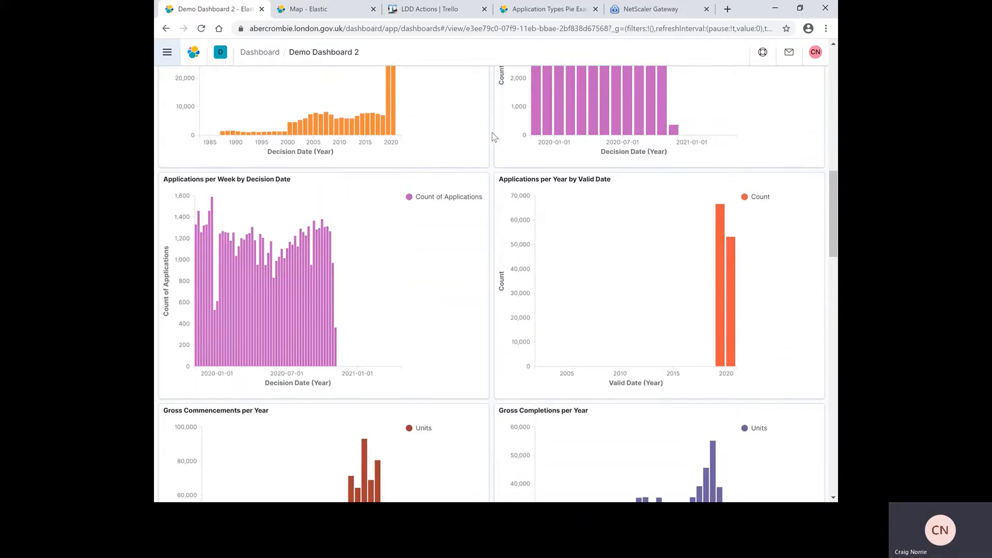
pyautogui.scroll(6, 493, 133)
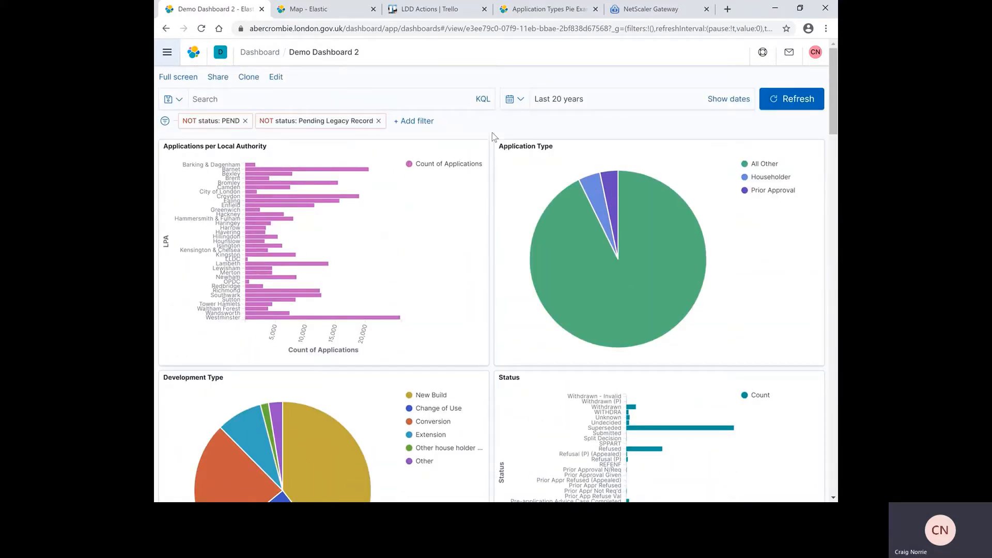
pyautogui.scroll(-7, 492, 136)
pyautogui.scroll(5, 492, 135)
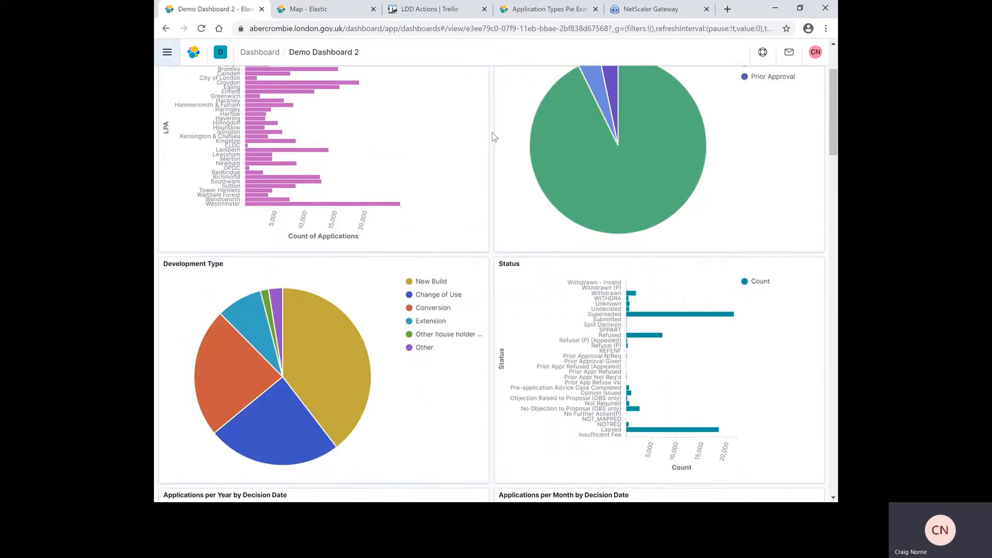
pyautogui.scroll(3, 492, 135)
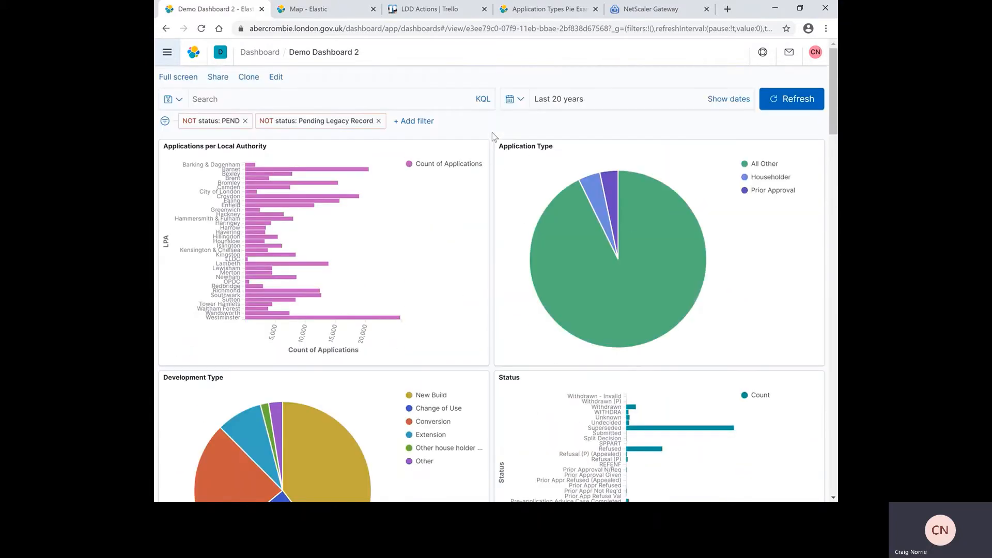
# - Return to the list of dashboards, look through it and create a new dashboard
pyautogui.click(259, 52)
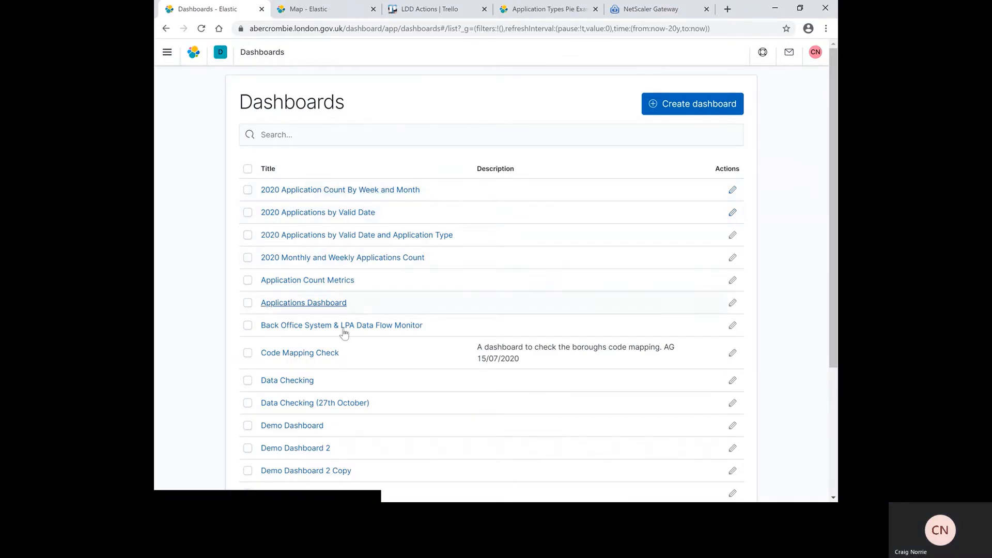
pyautogui.scroll(-4, 356, 474)
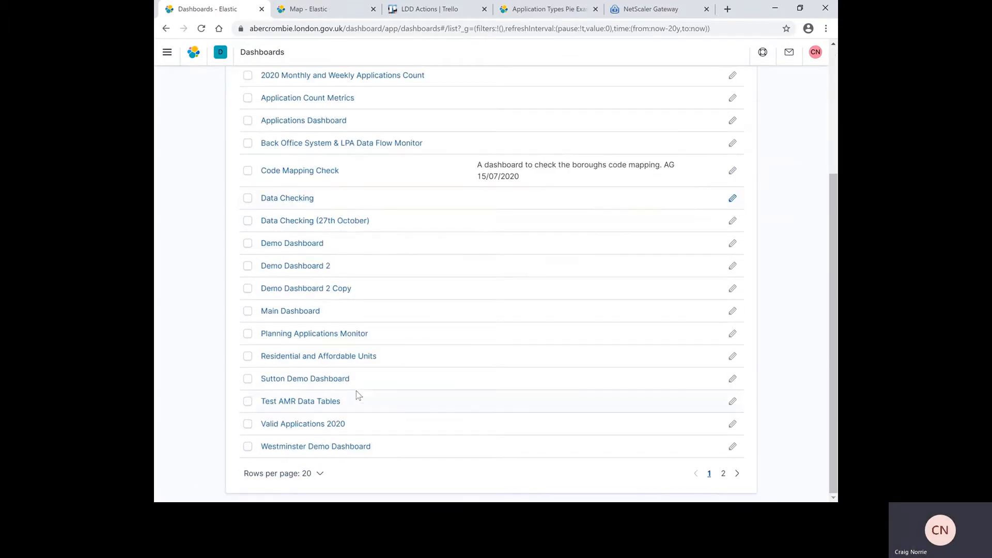
pyautogui.scroll(4, 355, 395)
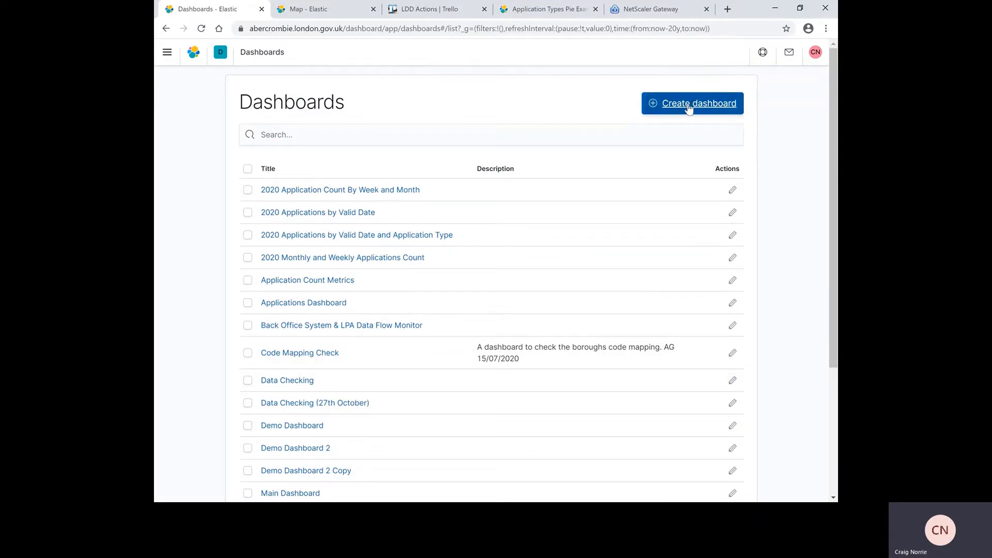
pyautogui.click(688, 109)
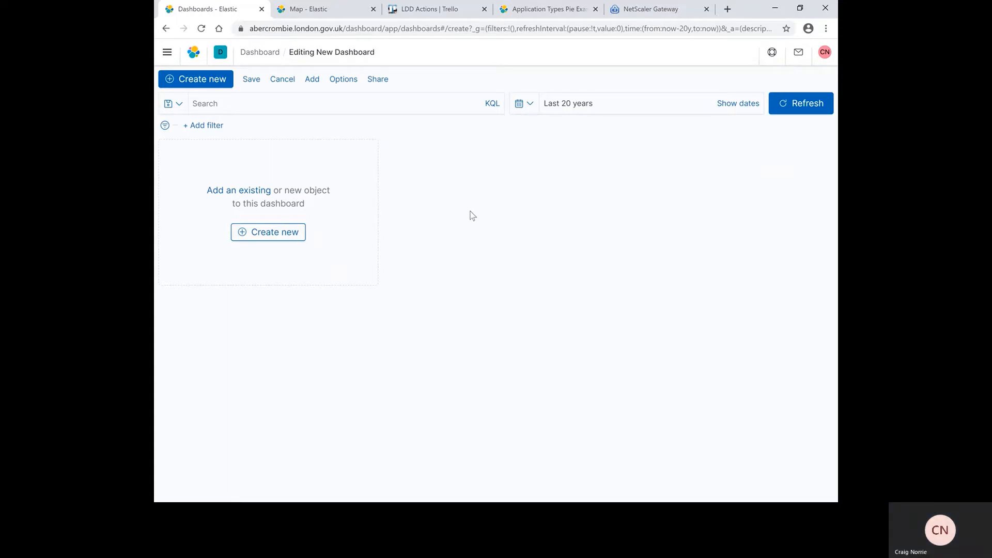
# - Search the existing objects for "applications per local" and add the Applications per Local Authority chart to the new dashboard
pyautogui.click(252, 191)
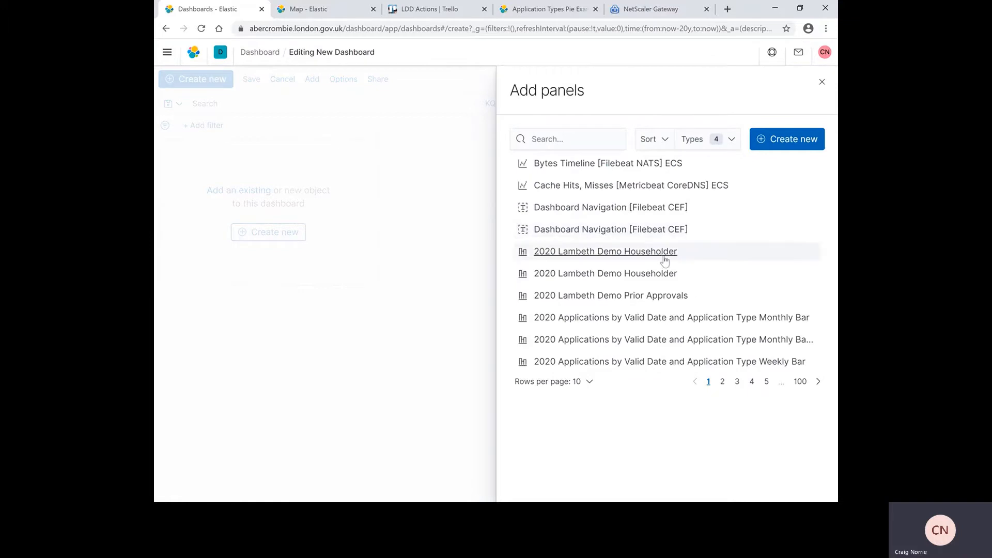
pyautogui.click(723, 382)
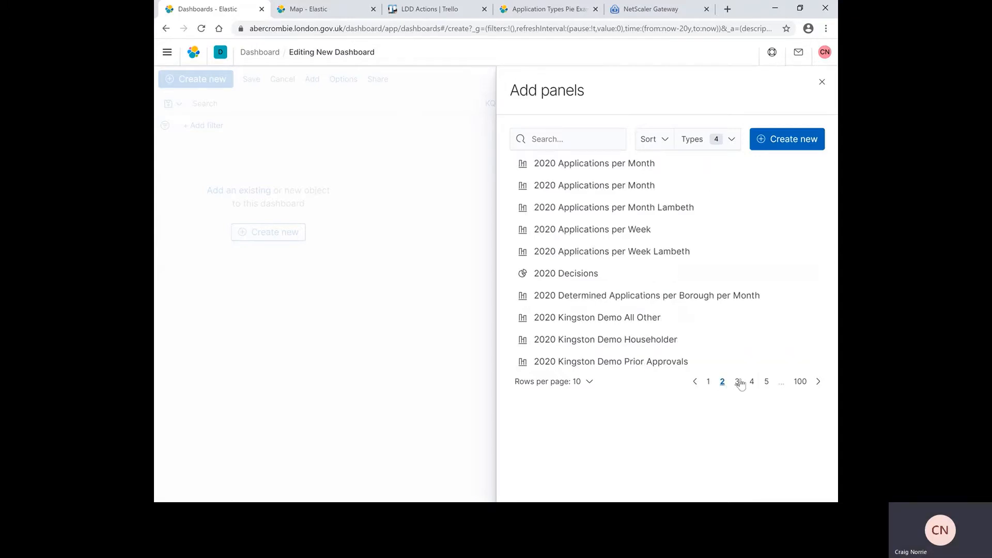
pyautogui.click(739, 382)
pyautogui.click(707, 381)
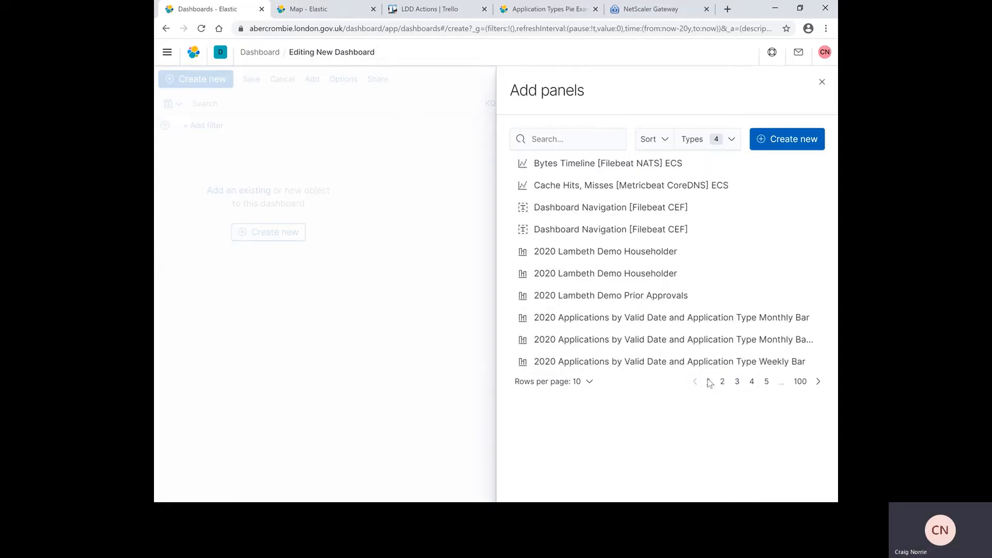
pyautogui.click(552, 139)
pyautogui.write('app')
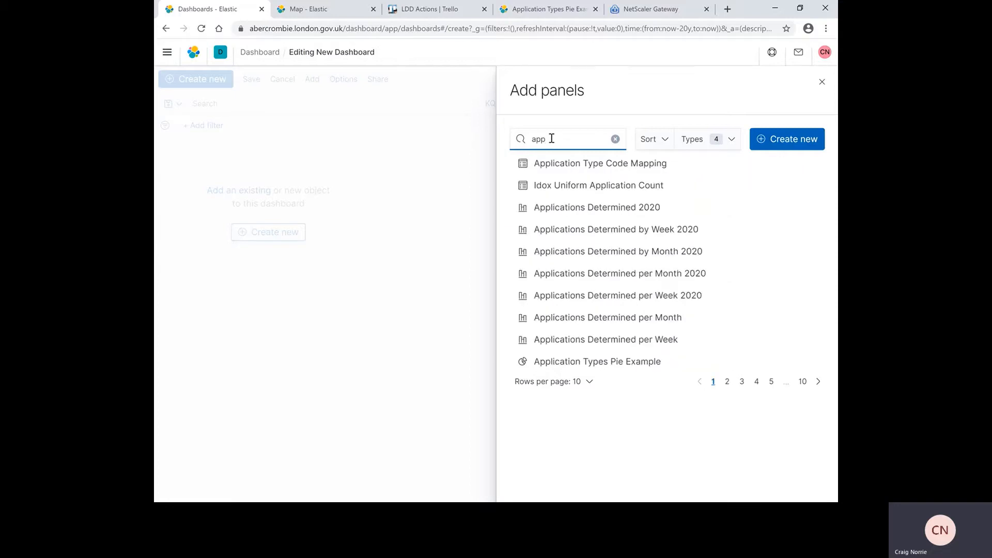
pyautogui.write('lications per')
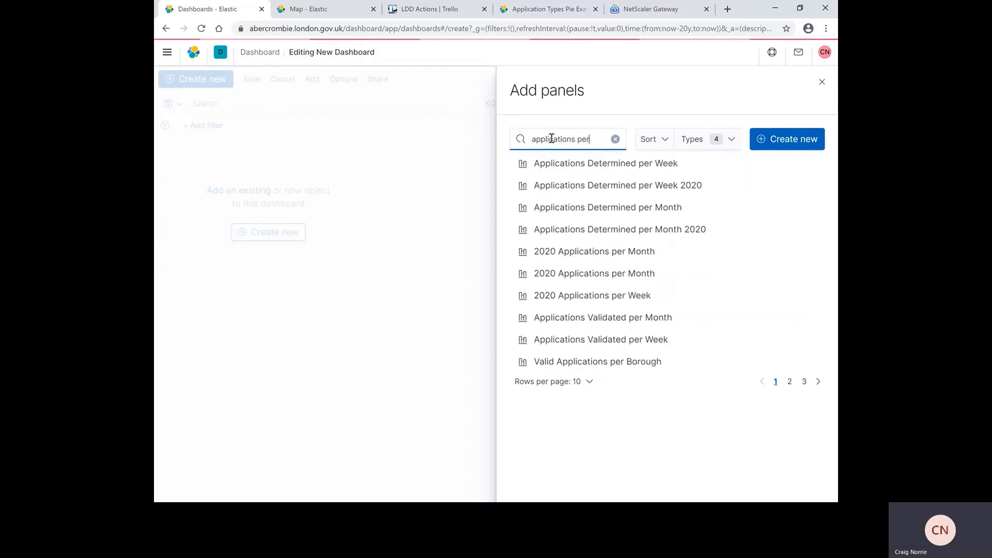
pyautogui.write(' local')
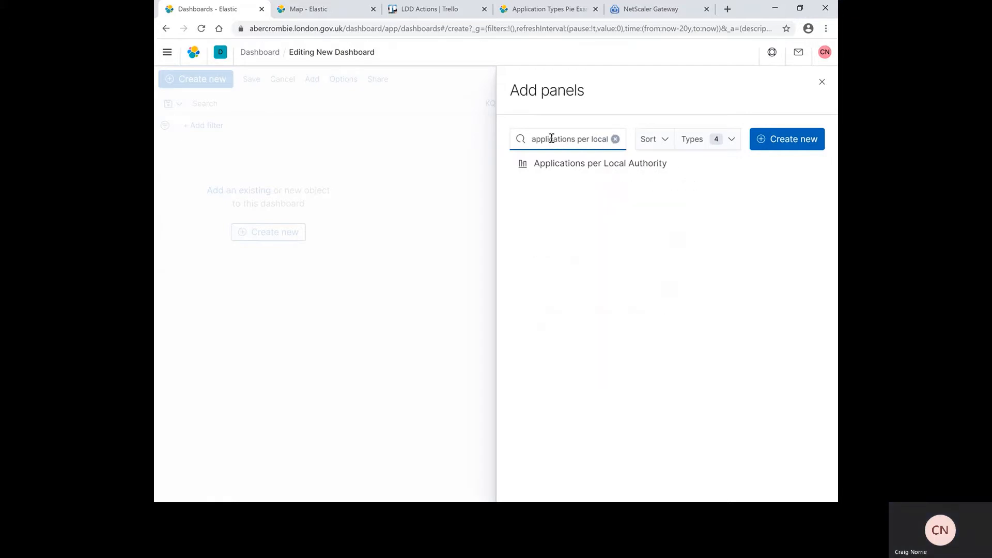
pyautogui.click(570, 165)
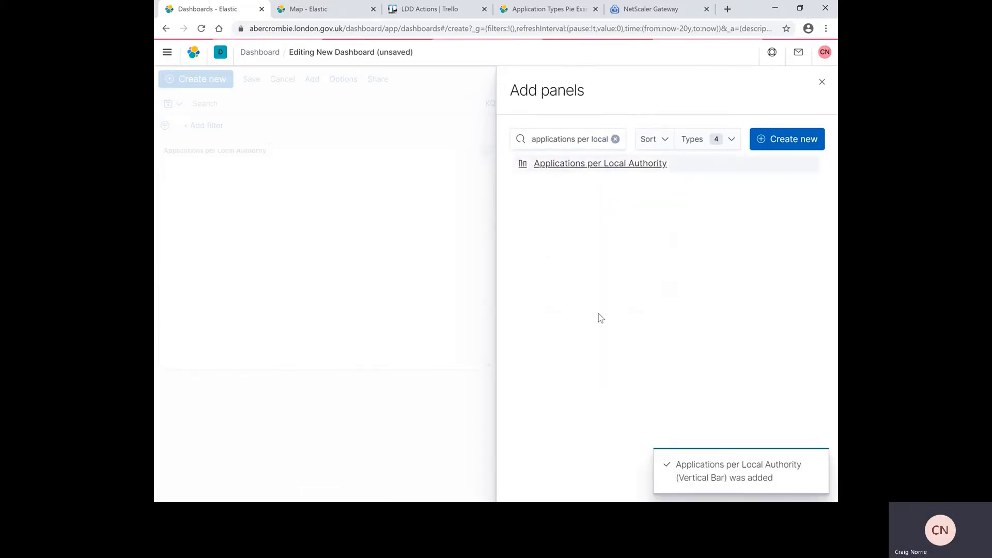
pyautogui.click(484, 402)
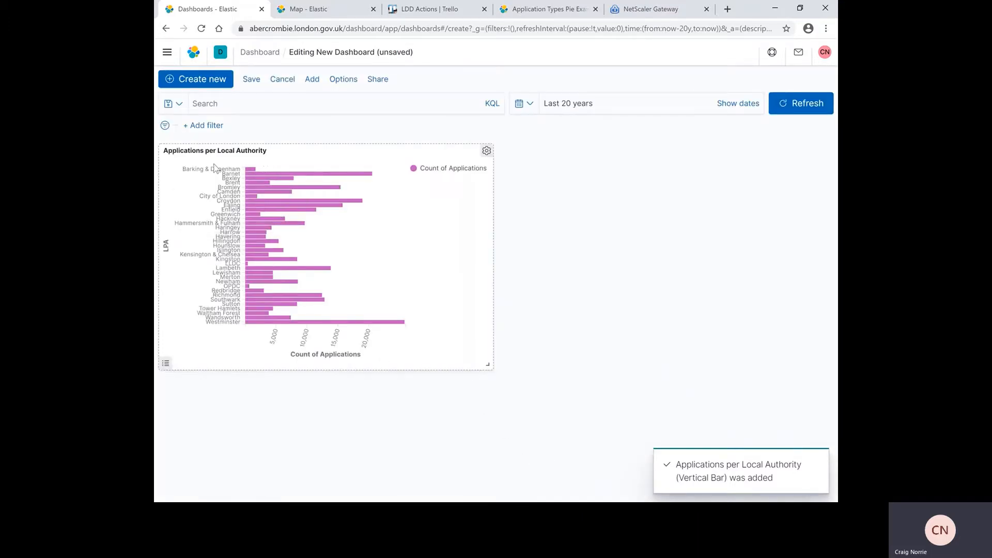
pyautogui.moveTo(256, 172)
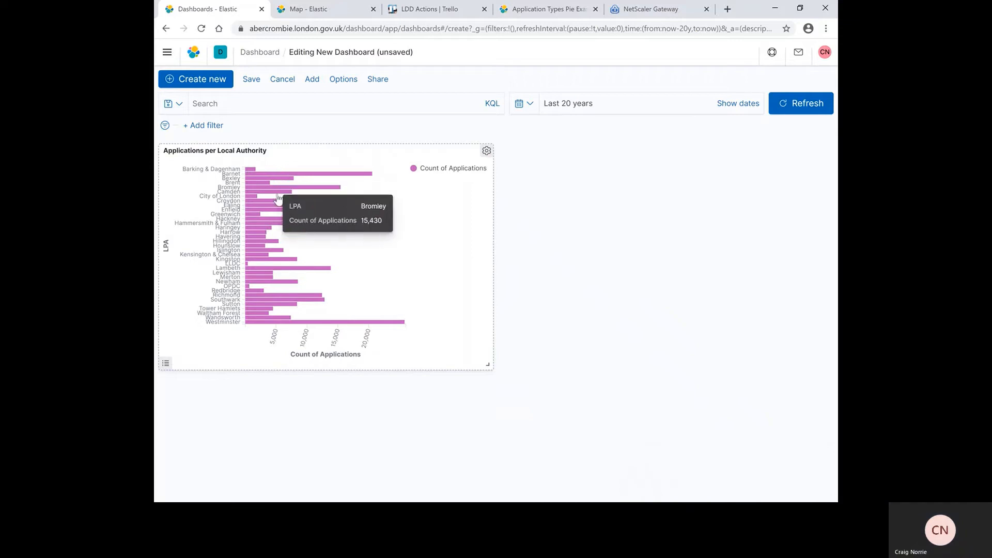
pyautogui.moveTo(265, 327)
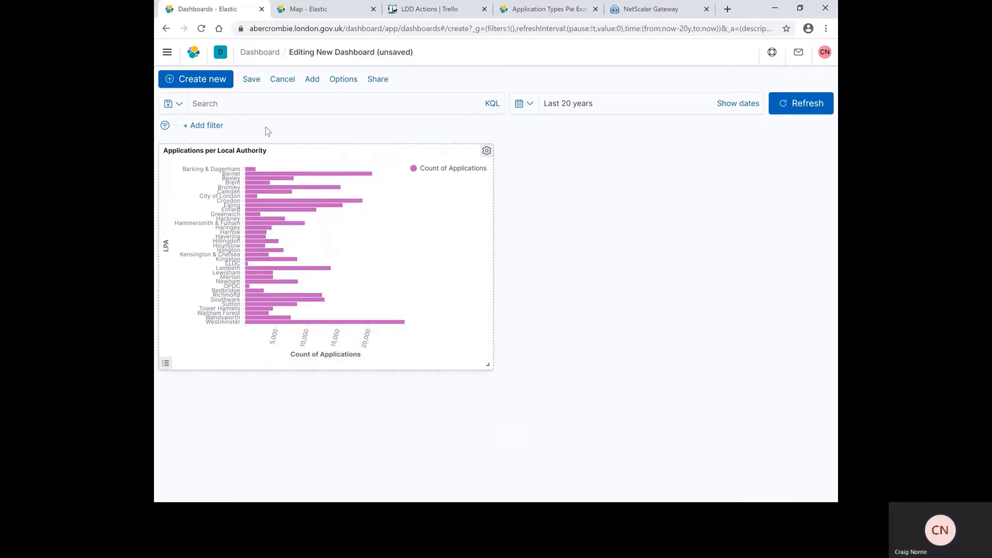
# - Search the existing objects for "development typ" and add the Development Type pie chart to the dashboard
pyautogui.click(313, 80)
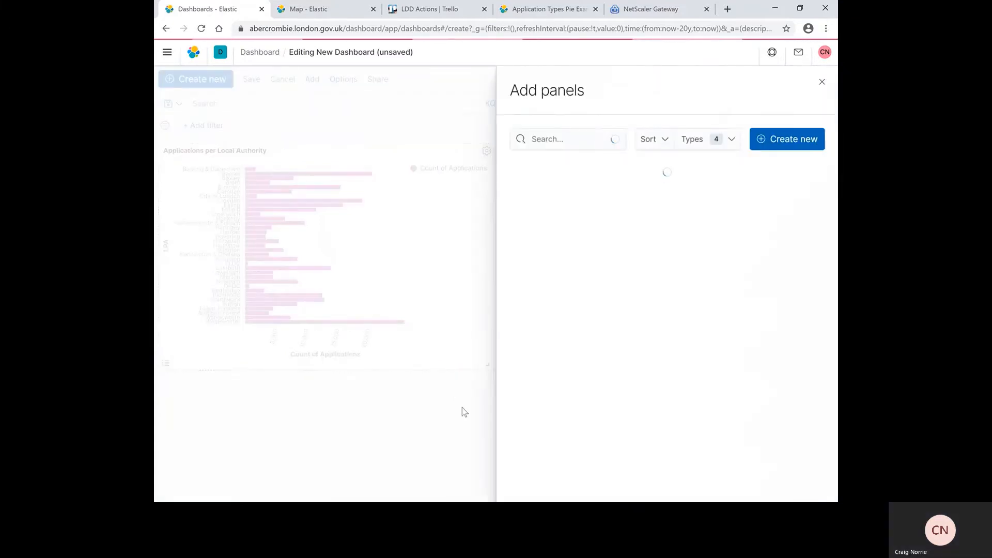
pyautogui.click(563, 146)
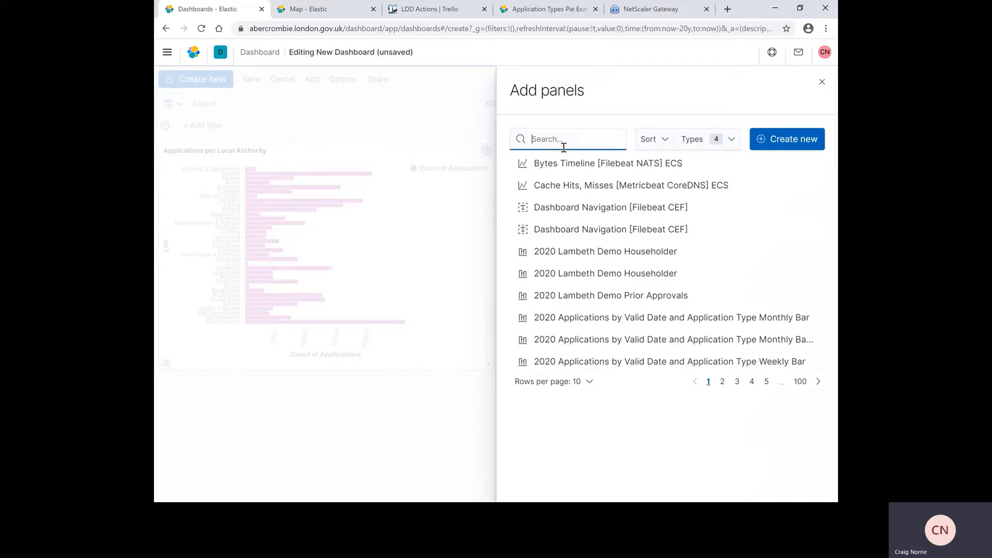
pyautogui.write('devel')
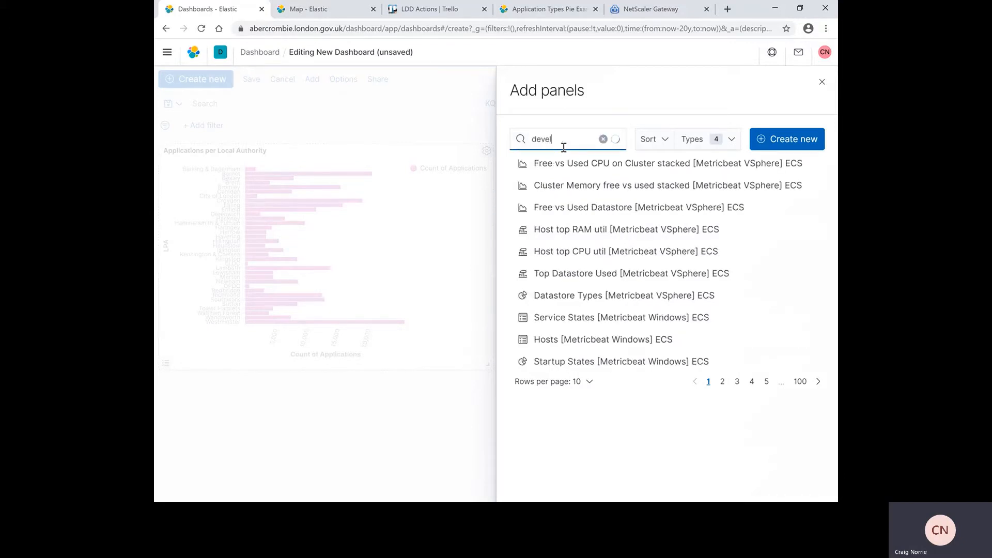
pyautogui.write('opment yt')
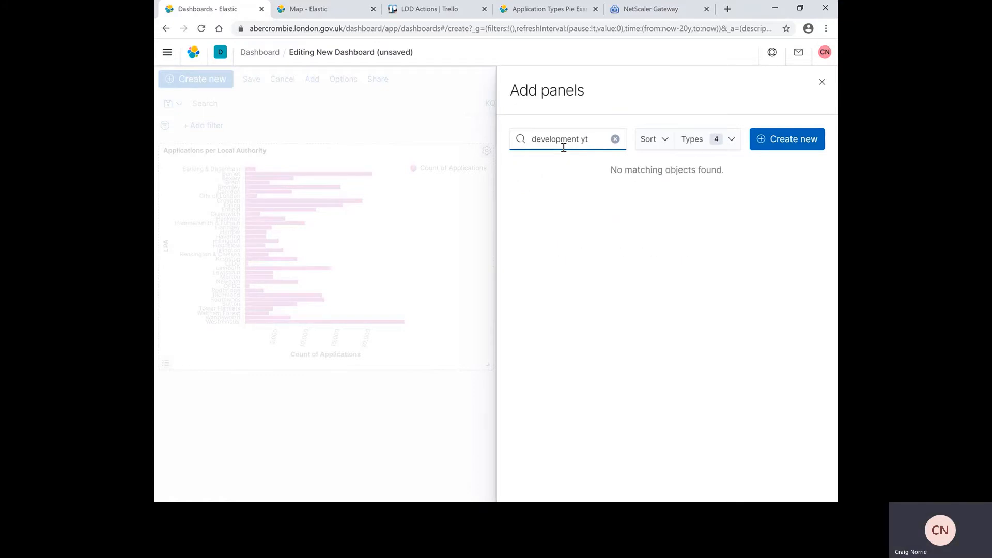
pyautogui.press('BackSpace')
pyautogui.press('BackSpace')
pyautogui.write('typ')
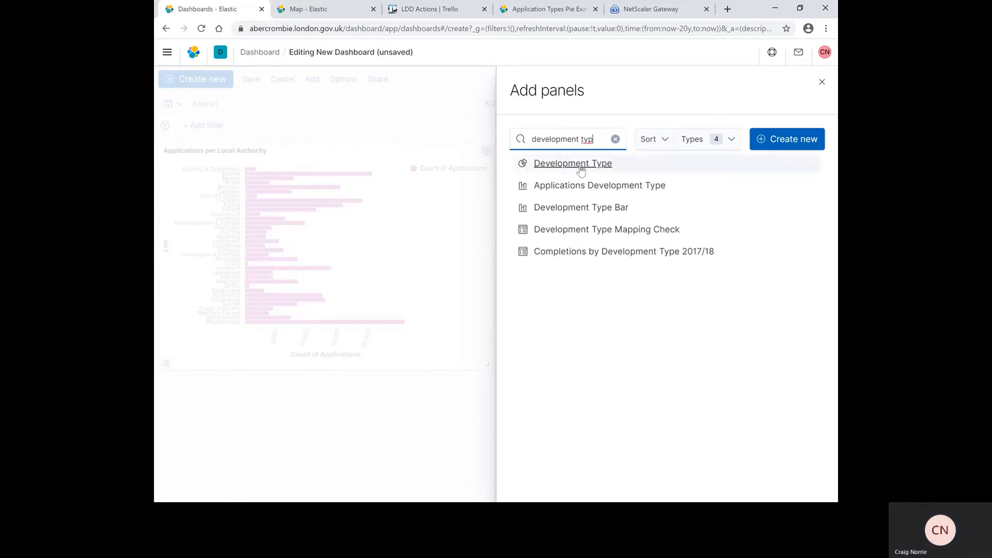
pyautogui.click(579, 165)
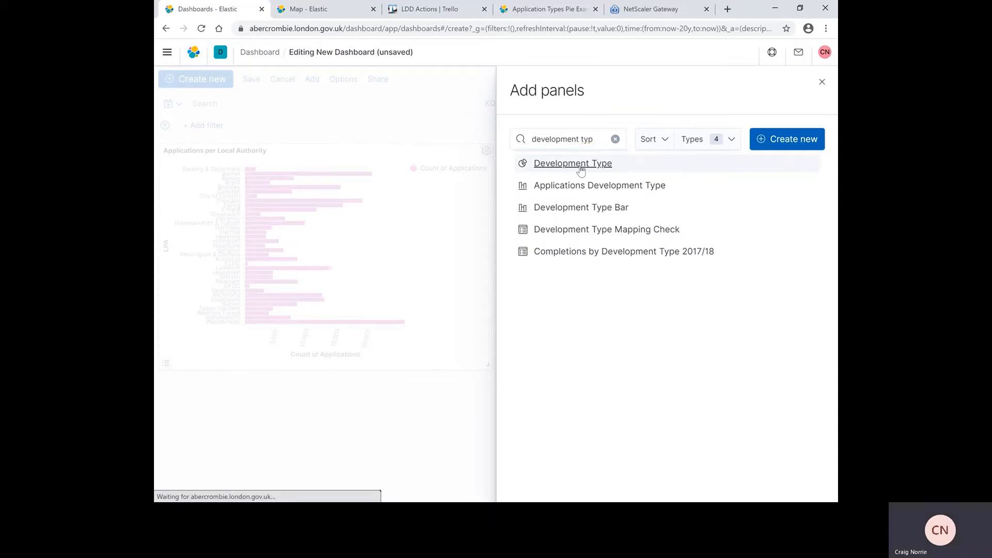
pyautogui.click(456, 421)
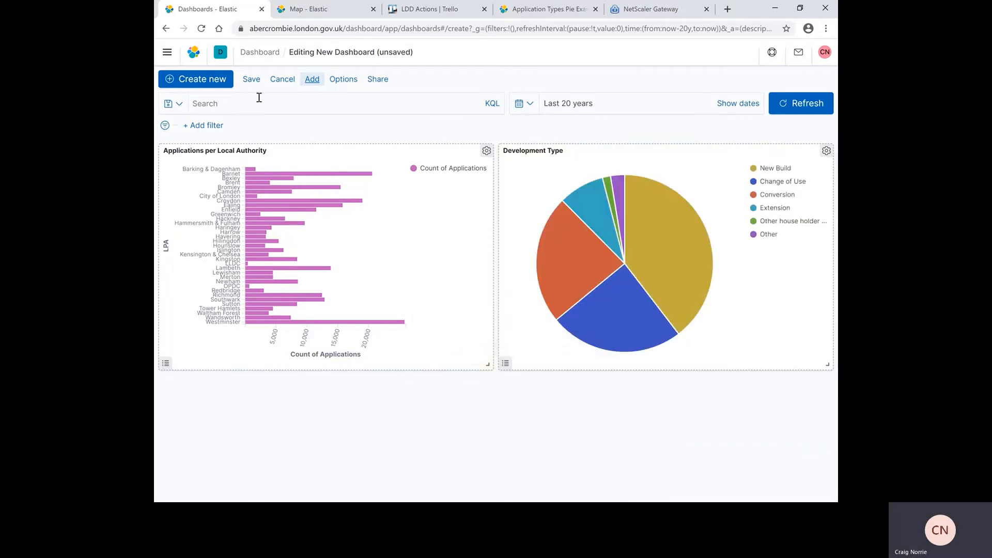
# - Search the existing objects for "map" and add the one named Map to the dashboard
pyautogui.click(313, 79)
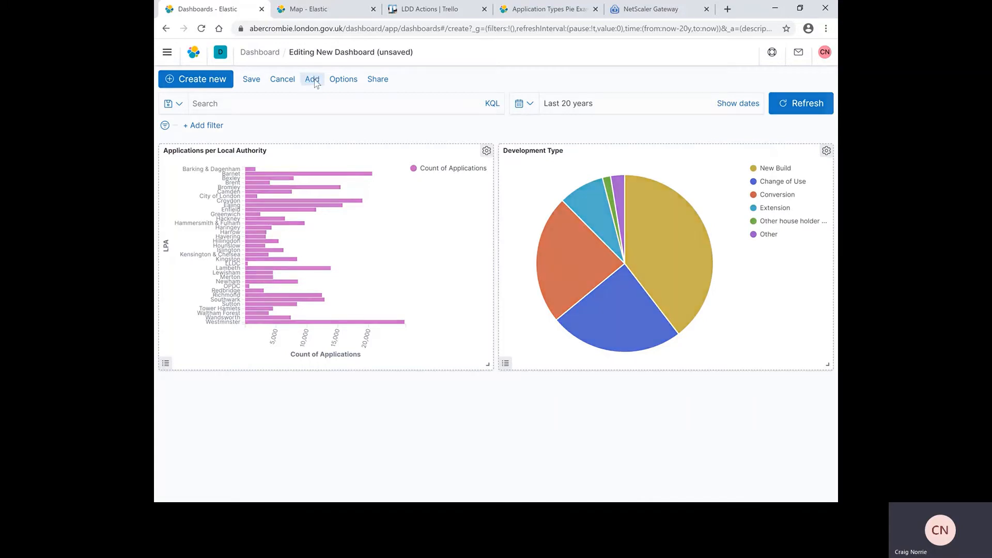
pyautogui.click(546, 142)
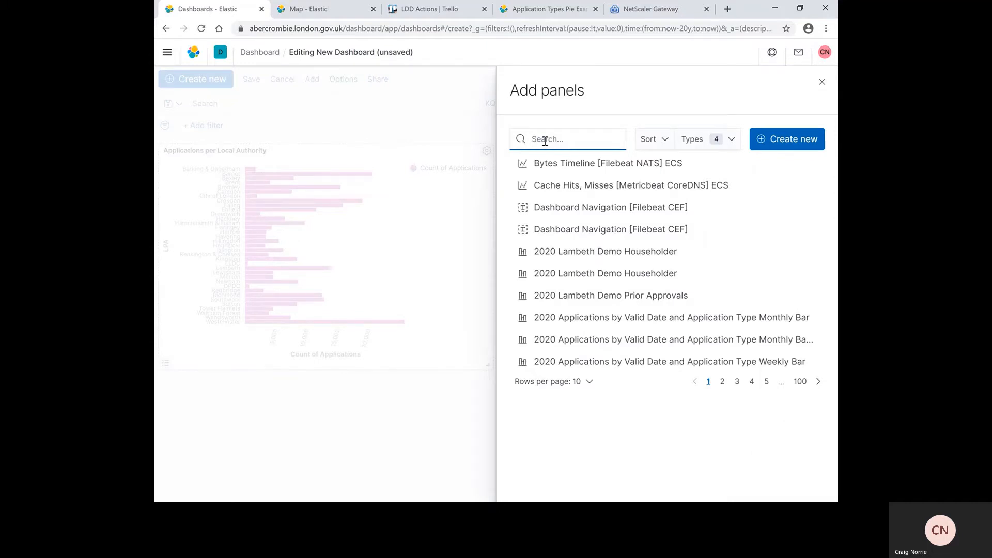
pyautogui.write('map')
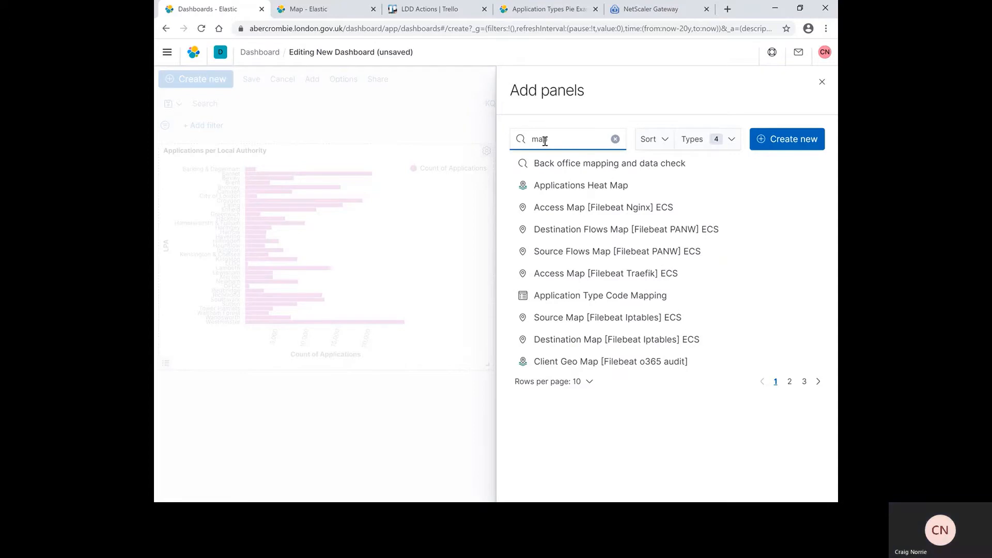
pyautogui.click(791, 381)
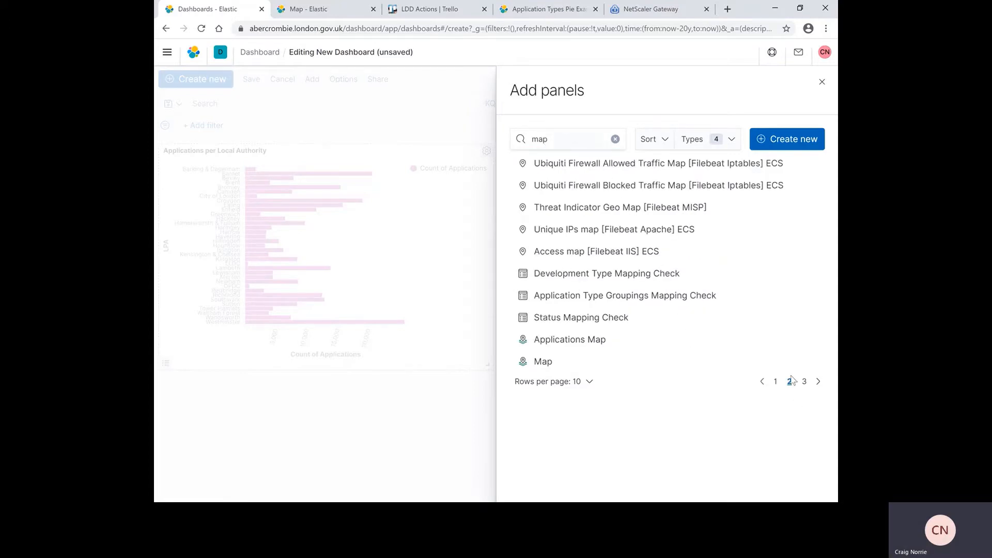
pyautogui.click(543, 364)
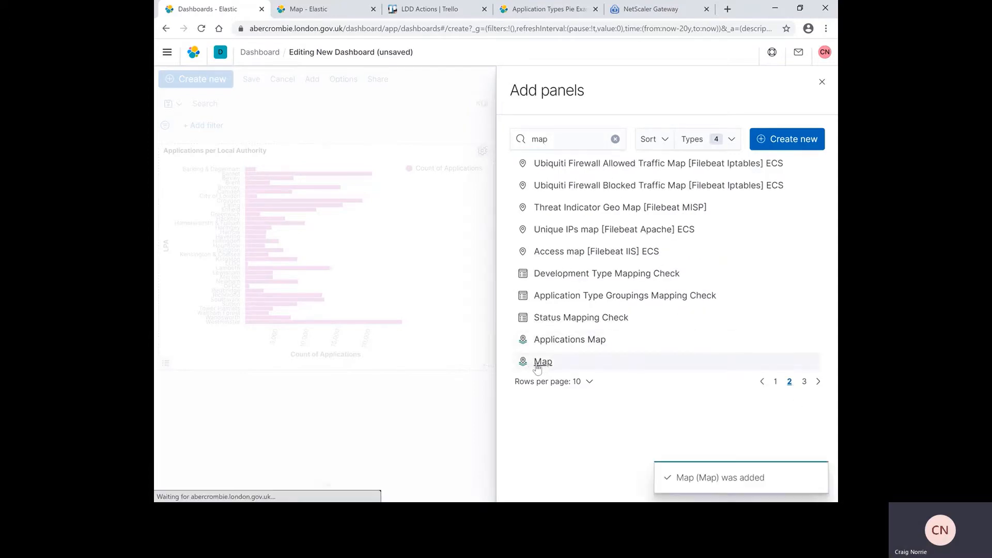
pyautogui.click(490, 130)
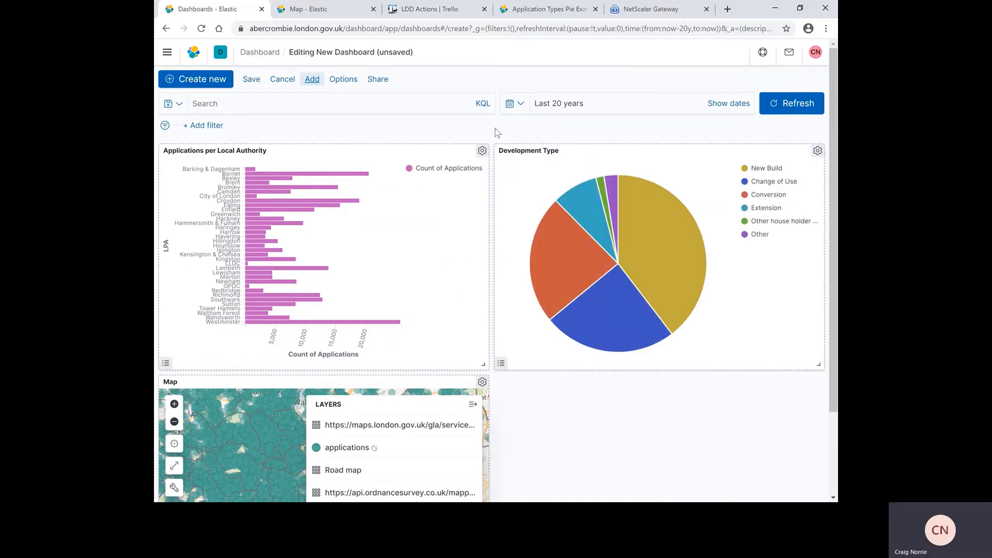
# - Look over the panel layout and narrow the Development Type and Applications per Local Authority panels to free space between them
pyautogui.scroll(-1, 495, 128)
pyautogui.scroll(-1, 494, 135)
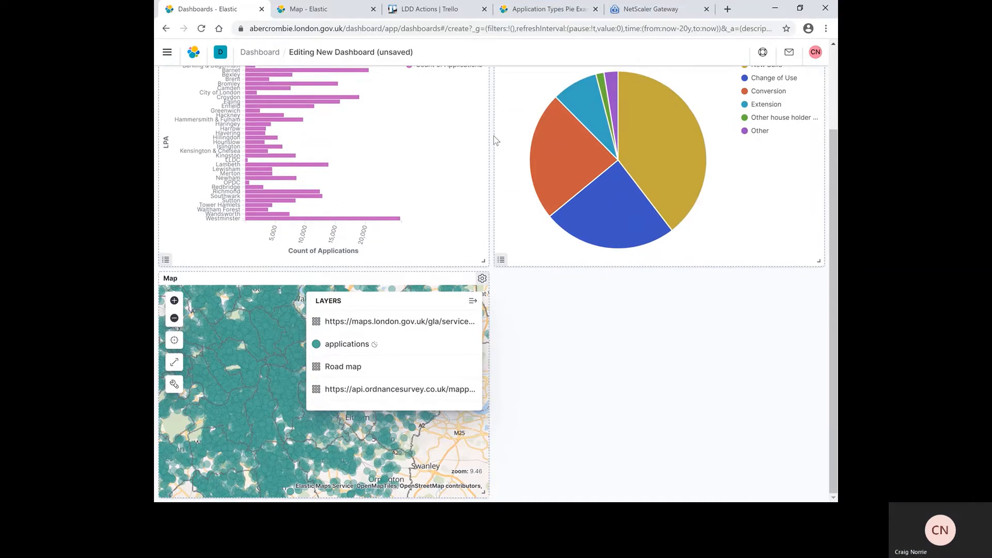
pyautogui.scroll(1, 494, 135)
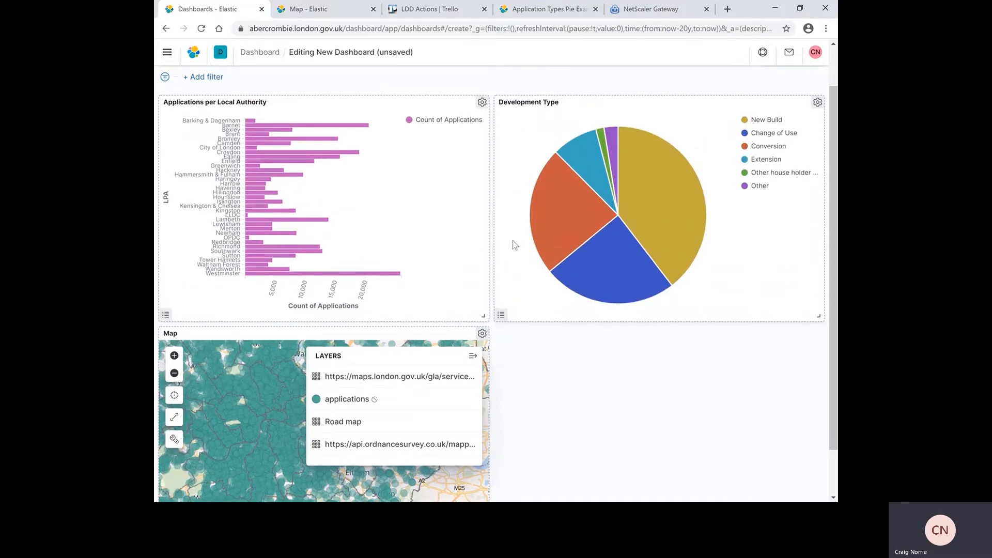
pyautogui.scroll(-1, 514, 340)
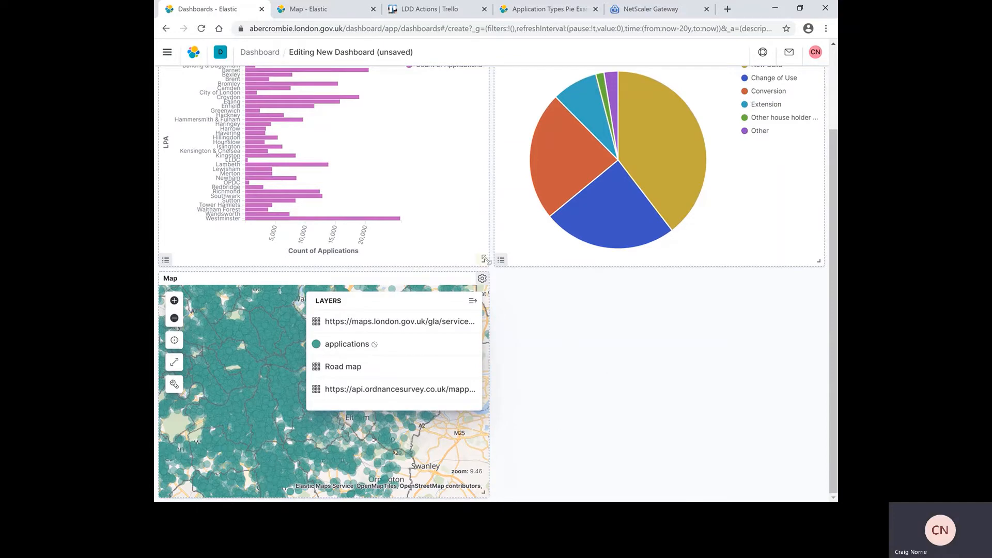
pyautogui.scroll(2, 487, 264)
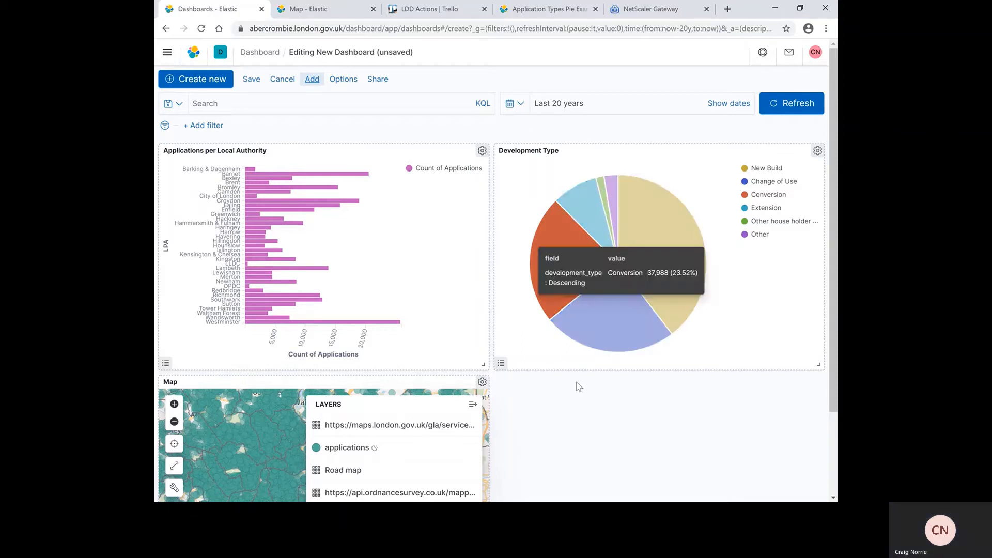
pyautogui.moveTo(822, 367)
pyautogui.mouseDown()
pyautogui.moveTo(599, 365)
pyautogui.moveTo(706, 247)
pyautogui.moveTo(790, 310)
pyautogui.moveTo(833, 365)
pyautogui.moveTo(829, 352)
pyautogui.mouseUp()
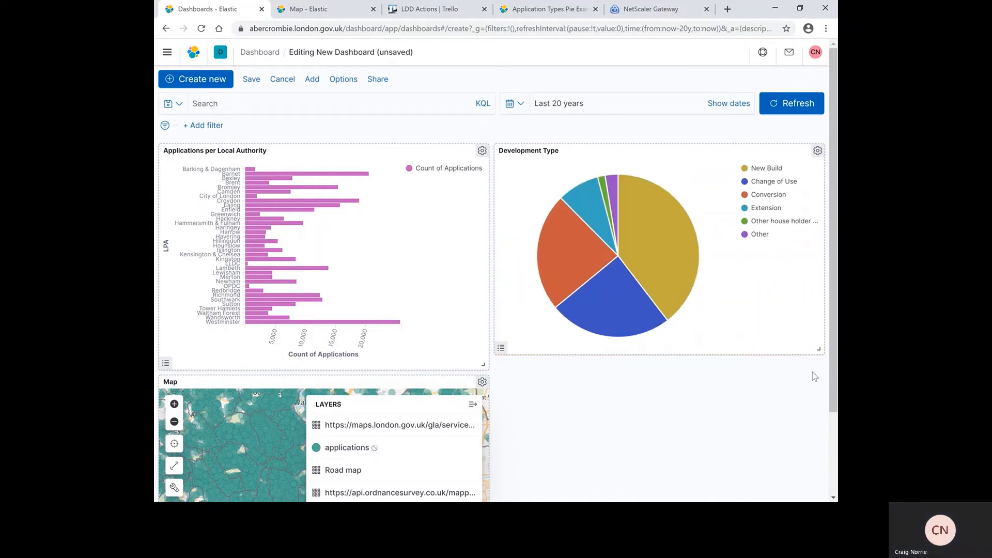
pyautogui.moveTo(819, 351); pyautogui.dragTo(641, 368)
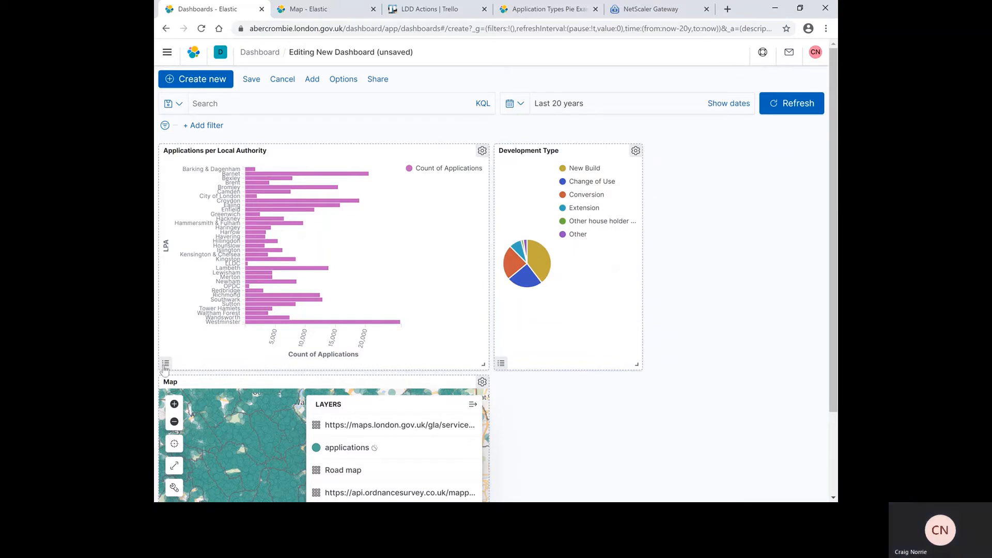
pyautogui.moveTo(483, 365); pyautogui.dragTo(262, 366)
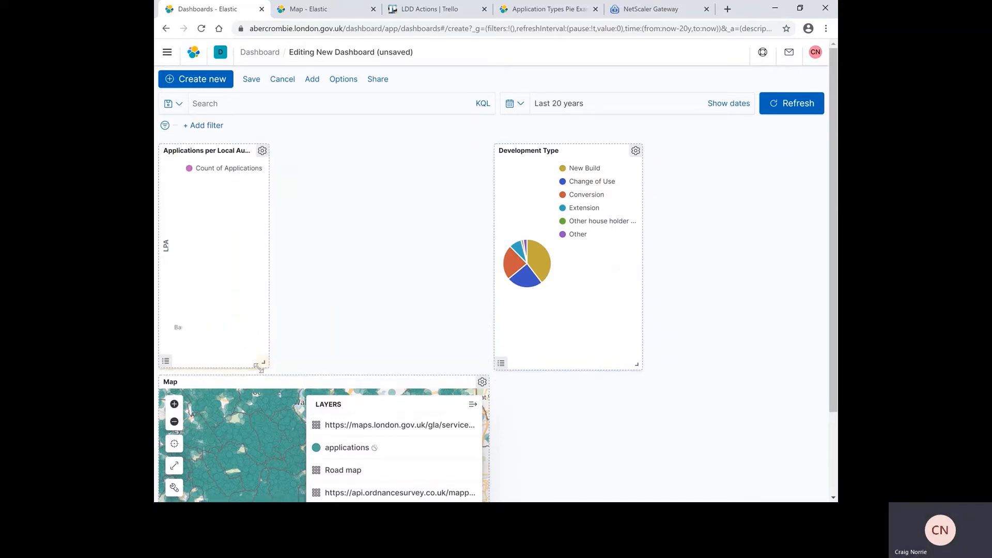
# - Place a narrowed Map panel in the gap between the two charts and widen both chart panels around it
pyautogui.moveTo(380, 391); pyautogui.dragTo(418, 163)
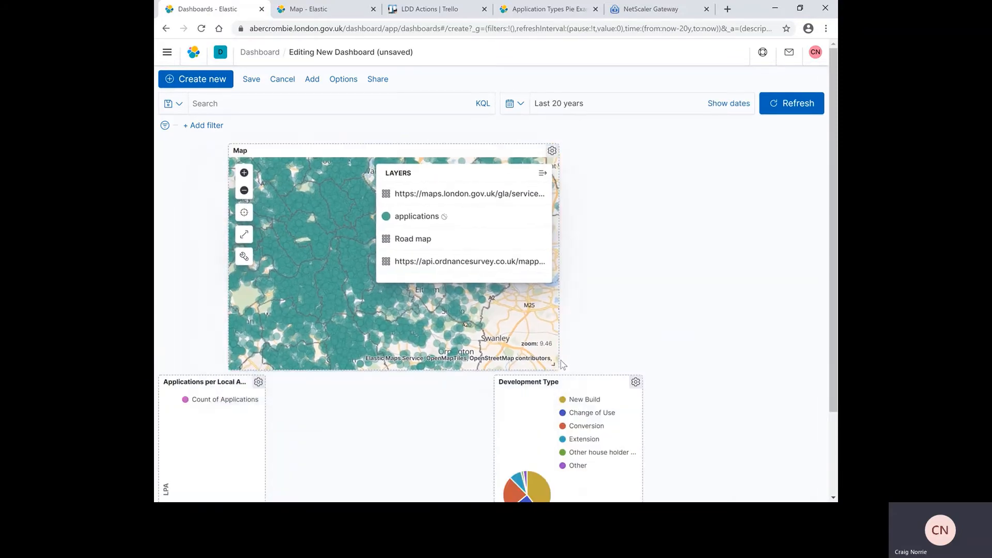
pyautogui.moveTo(558, 365); pyautogui.dragTo(403, 351)
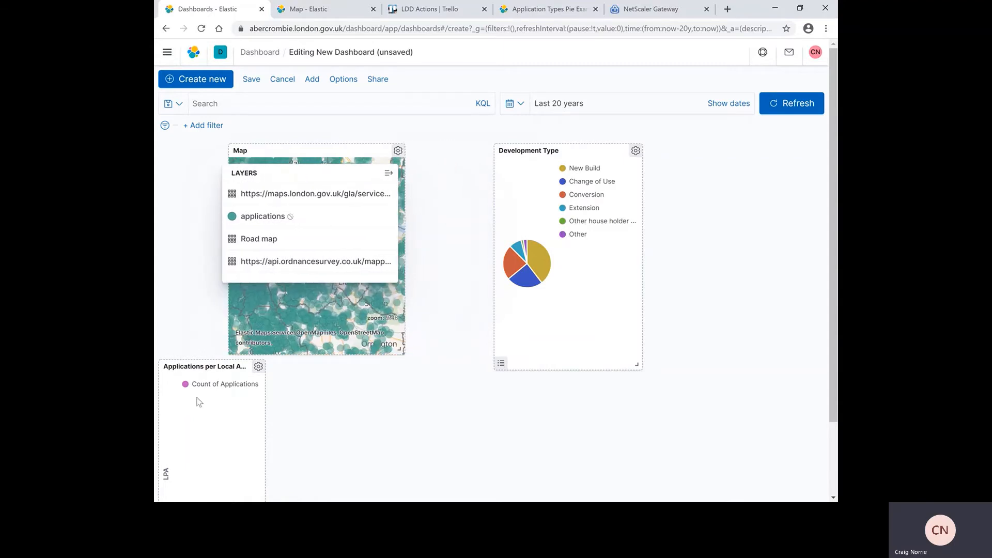
pyautogui.moveTo(334, 155); pyautogui.dragTo(376, 182)
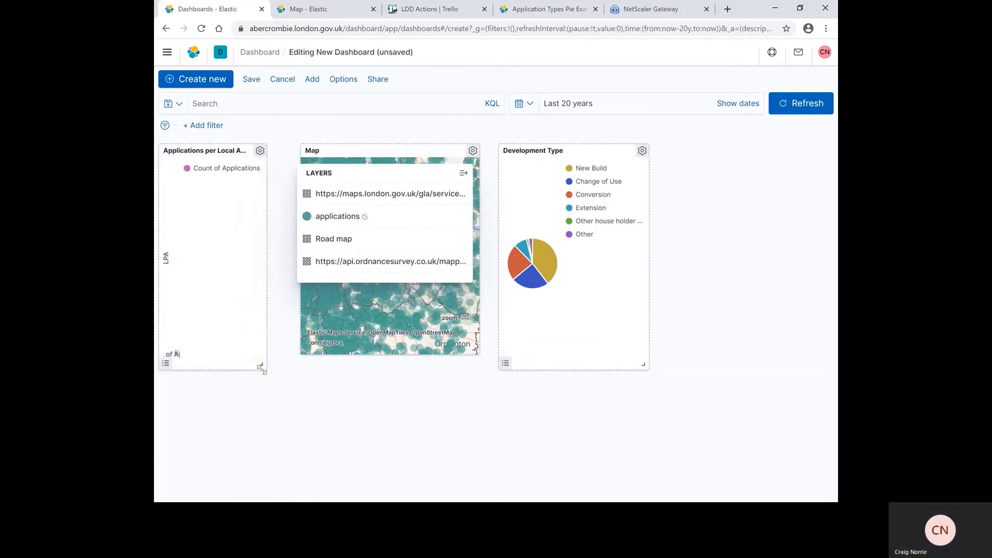
pyautogui.moveTo(261, 365); pyautogui.dragTo(285, 369)
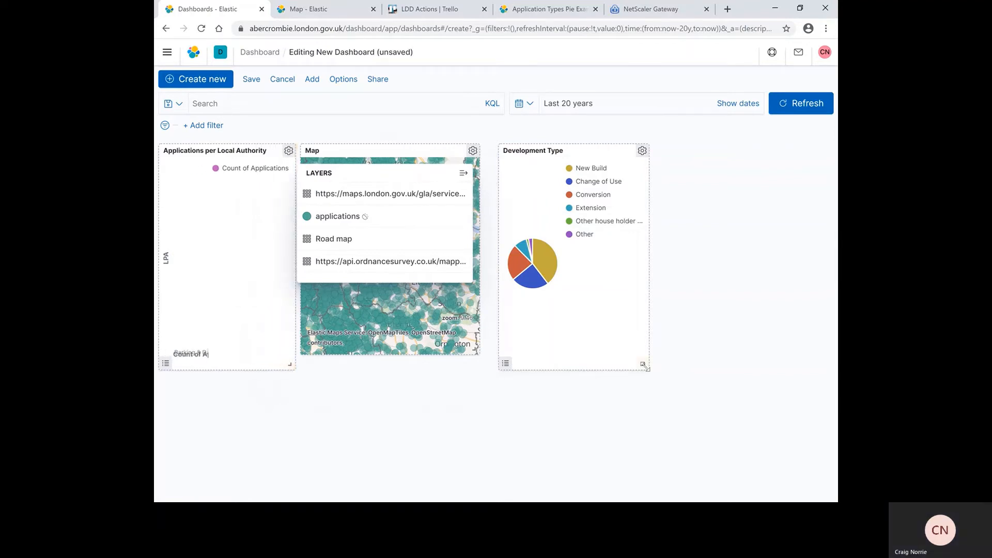
pyautogui.moveTo(644, 367); pyautogui.dragTo(770, 366)
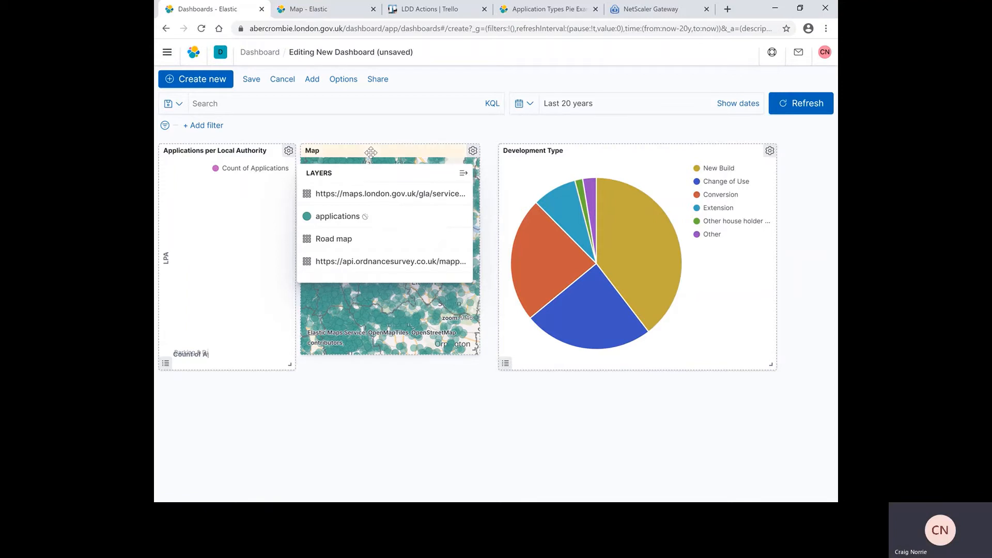
# - Move the Map panel below the two charts and stretch it across most of the dashboard's width
pyautogui.moveTo(342, 151); pyautogui.dragTo(202, 297)
pyautogui.scroll(-2, 410, 284)
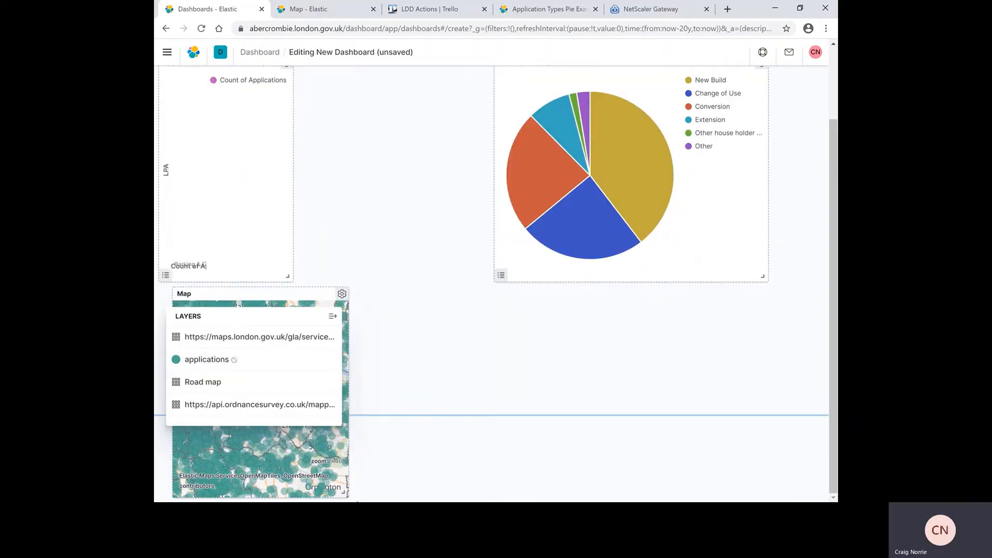
pyautogui.moveTo(351, 494); pyautogui.dragTo(775, 471)
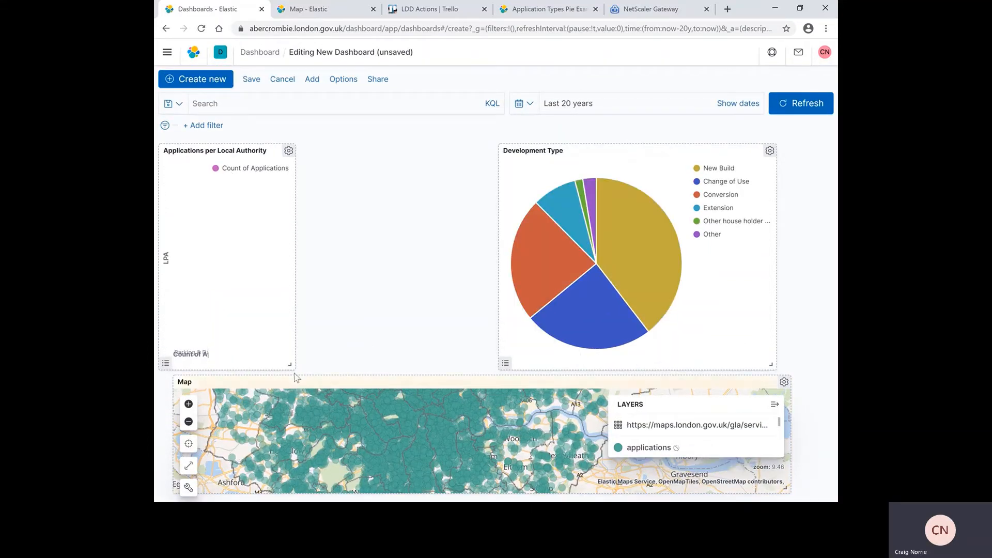
# - Widen the Applications per Local Authority and Development Type panels to fill their row, and extend the Map panel across the full dashboard width
pyautogui.moveTo(289, 364); pyautogui.dragTo(489, 365)
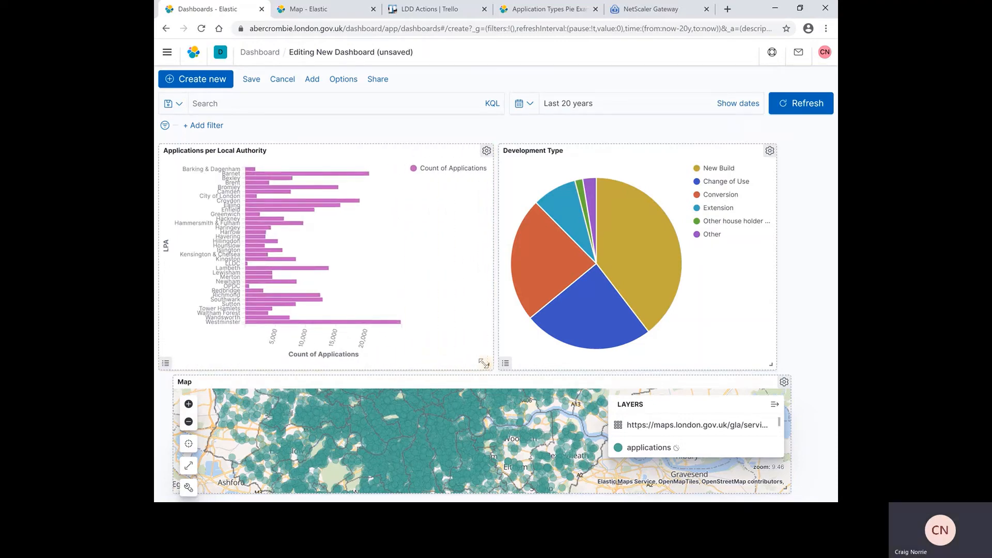
pyautogui.moveTo(772, 365); pyautogui.dragTo(806, 370)
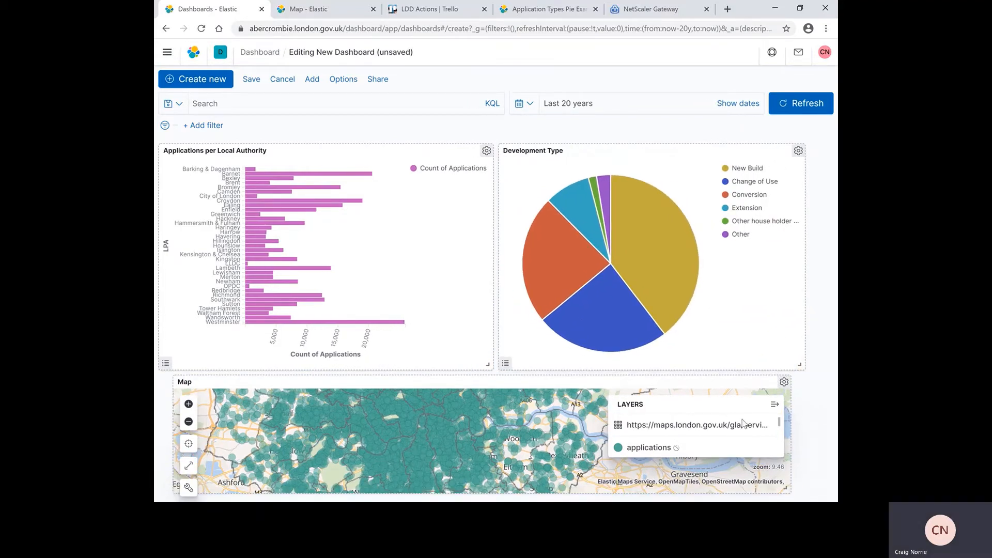
pyautogui.moveTo(791, 491); pyautogui.dragTo(818, 488)
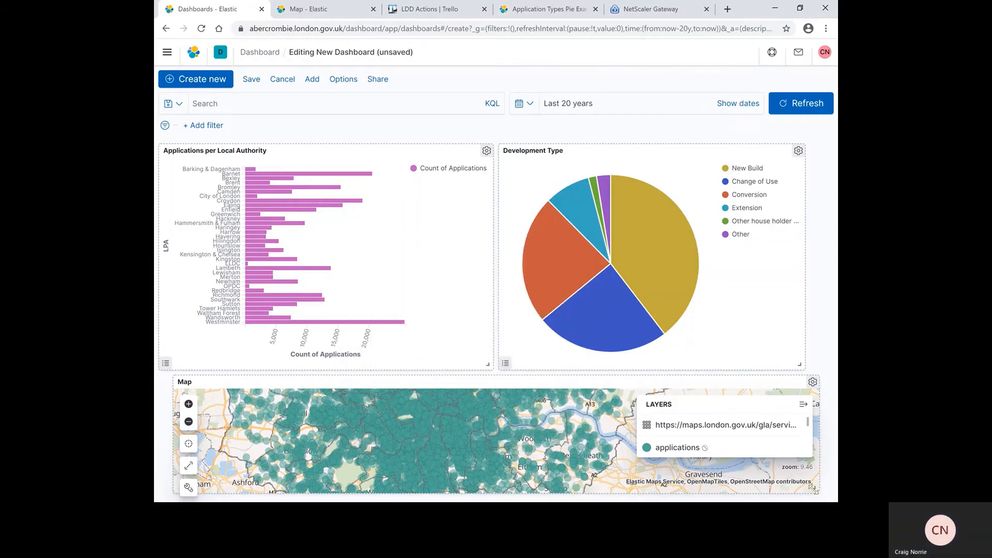
pyautogui.moveTo(812, 487); pyautogui.dragTo(826, 488)
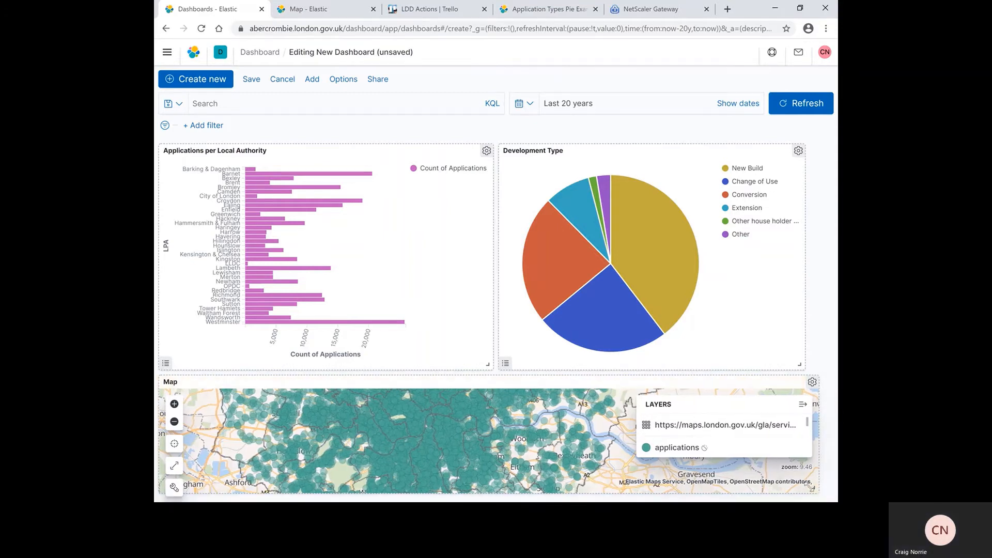
pyautogui.moveTo(812, 488); pyautogui.dragTo(815, 504)
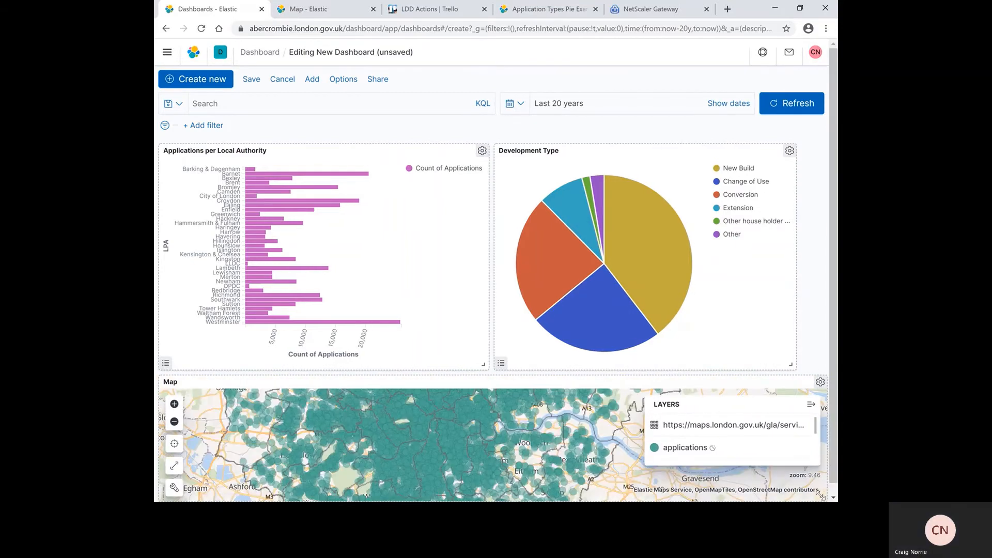
# - Save the dashboard as "Example Dashboard" with the option to store time with the dashboard enabled
pyautogui.click(252, 80)
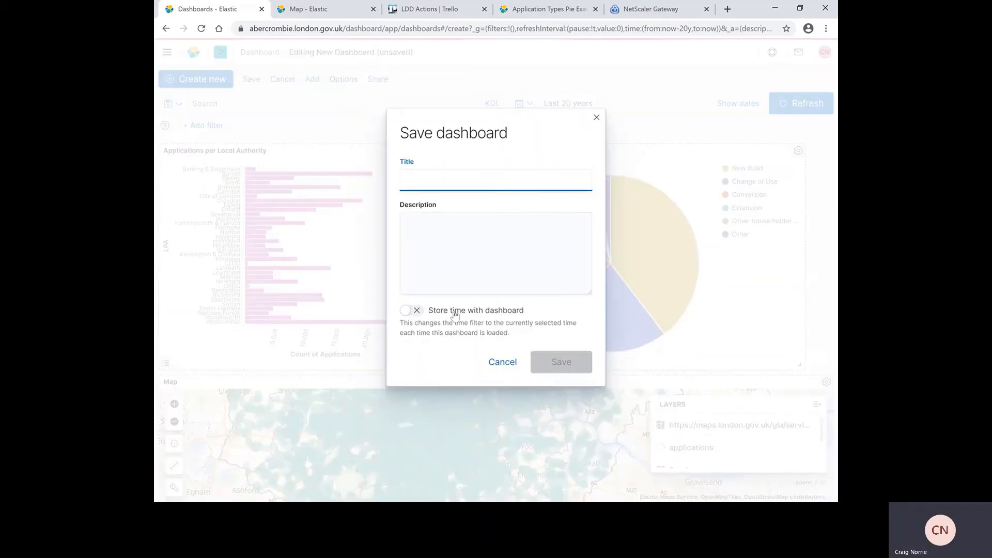
pyautogui.write('E')
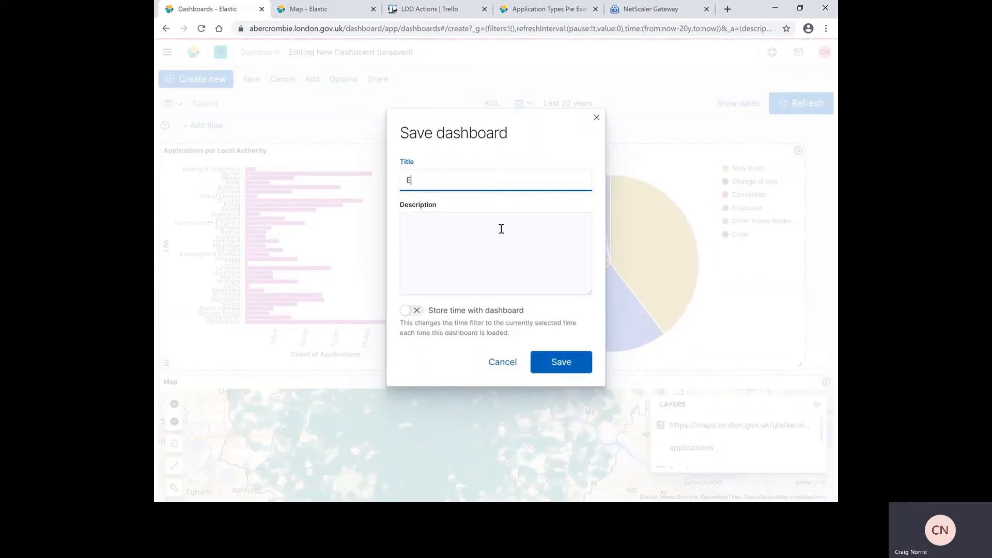
pyautogui.write('xample Dashboard')
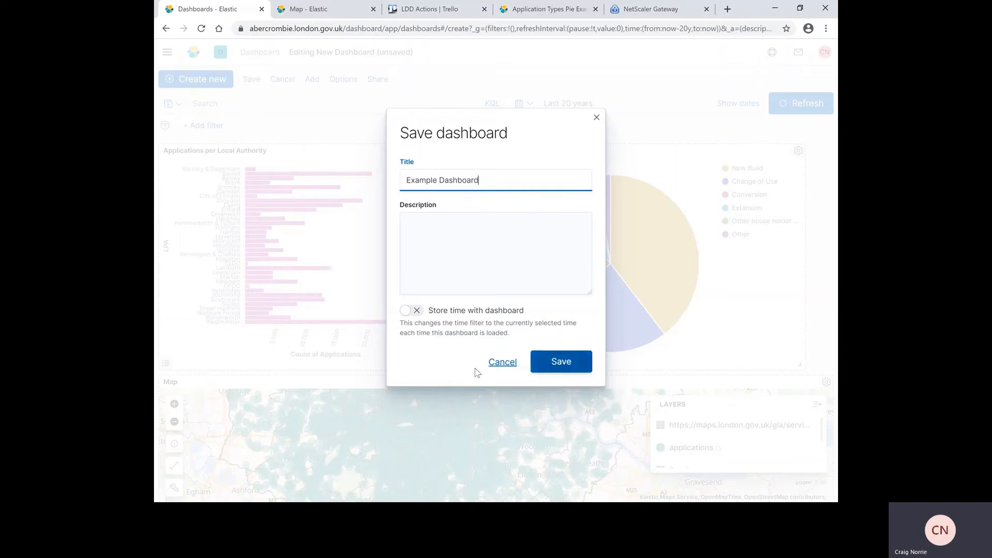
pyautogui.click(408, 312)
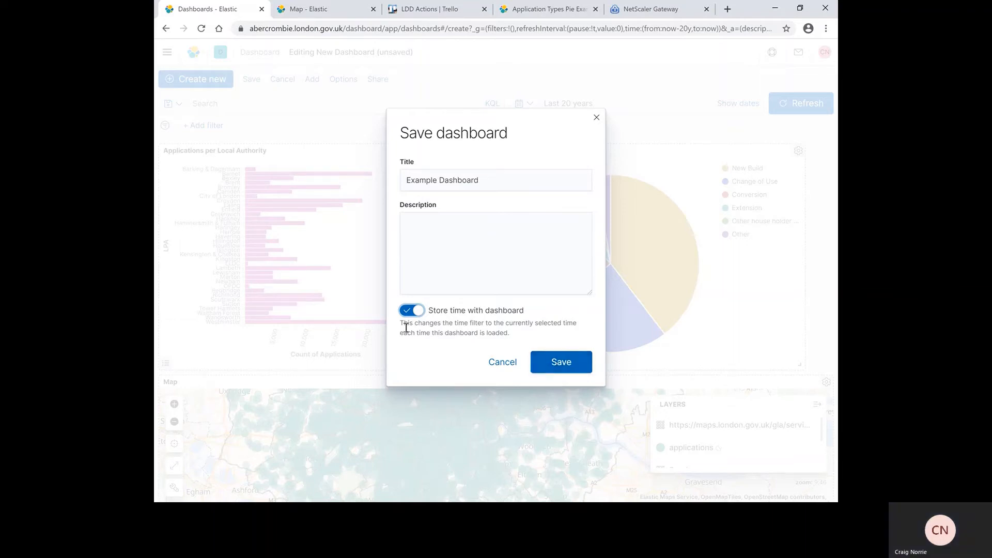
pyautogui.moveTo(401, 323); pyautogui.dragTo(526, 353)
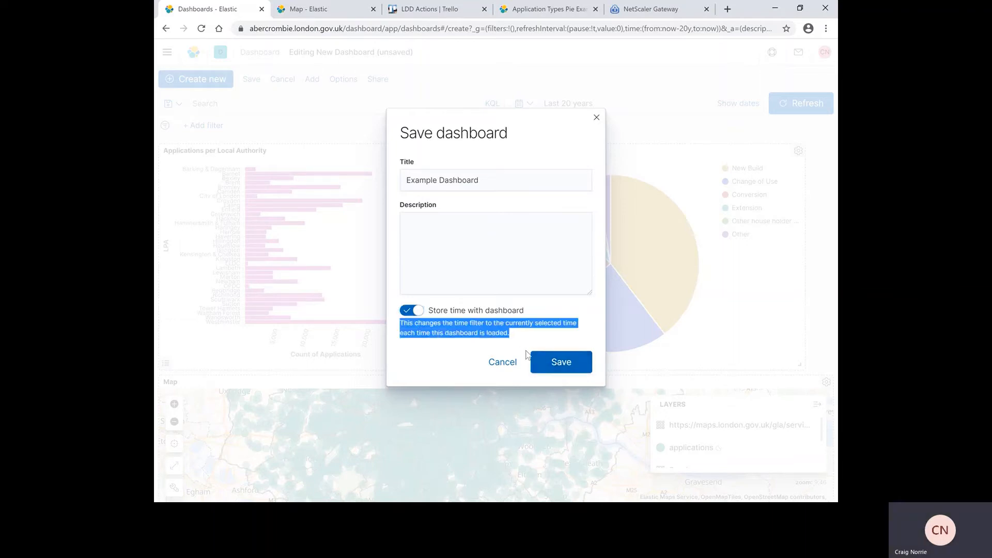
pyautogui.click(577, 367)
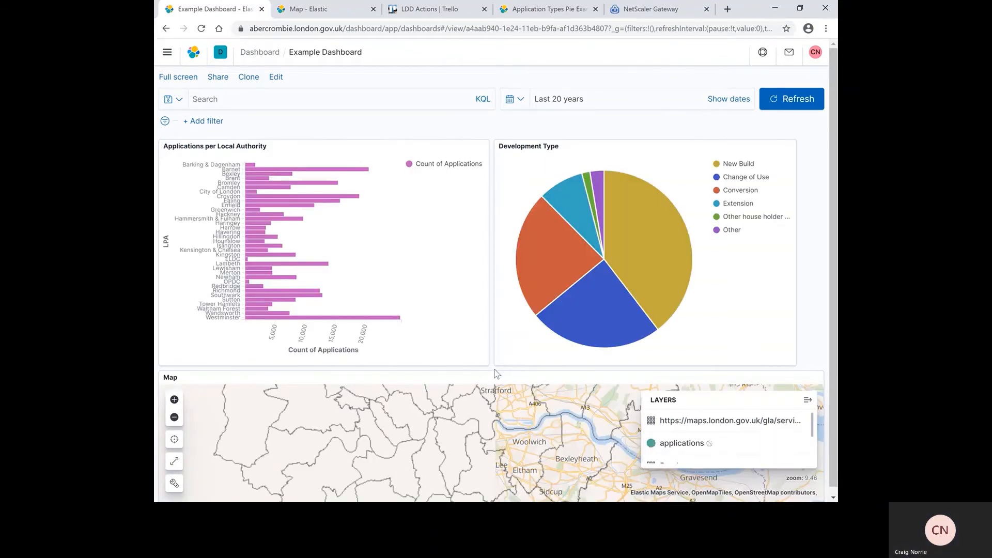
# - Inspect individual bars and pie slices, and filter the whole dashboard to Lambeth from the Applications per Local Authority chart
pyautogui.moveTo(323, 166)
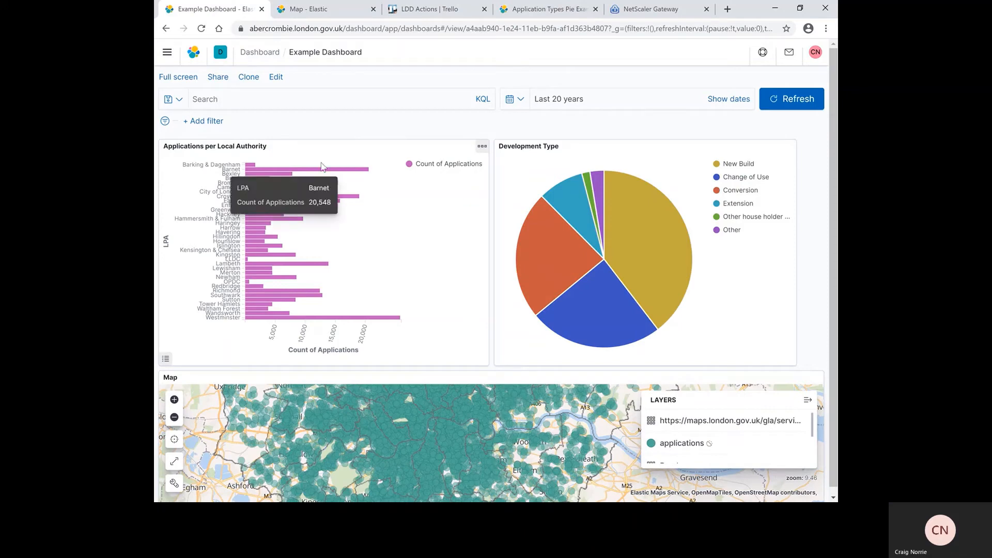
pyautogui.moveTo(255, 208)
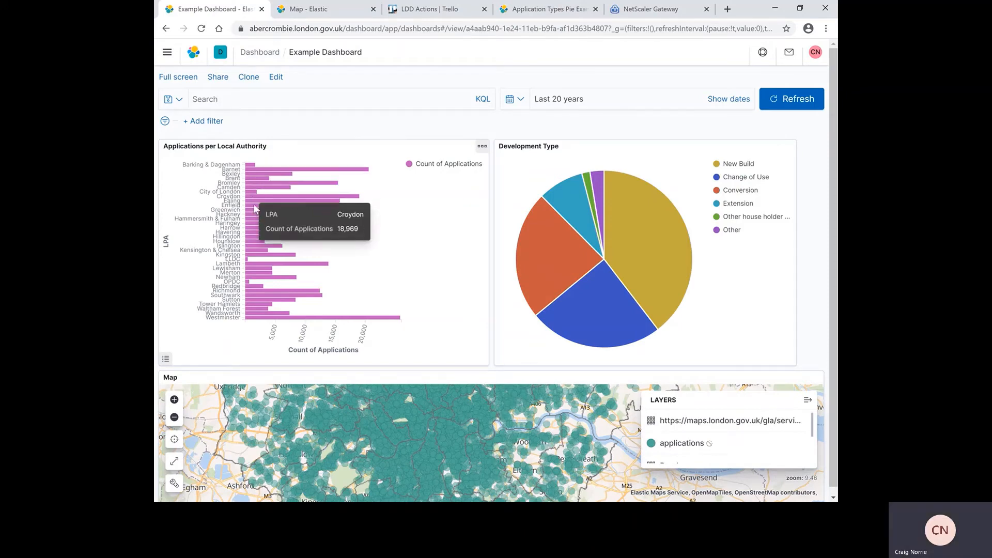
pyautogui.moveTo(577, 191)
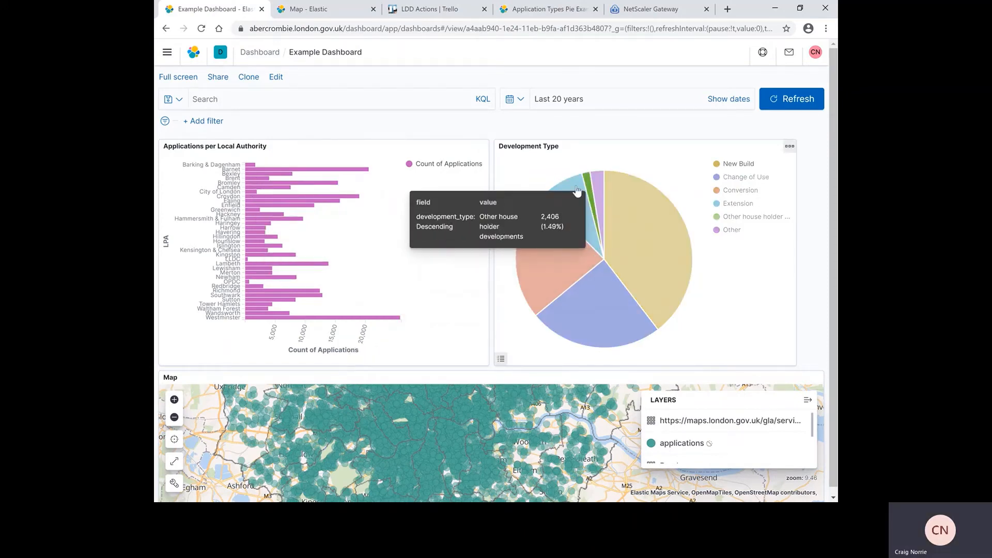
pyautogui.moveTo(532, 261)
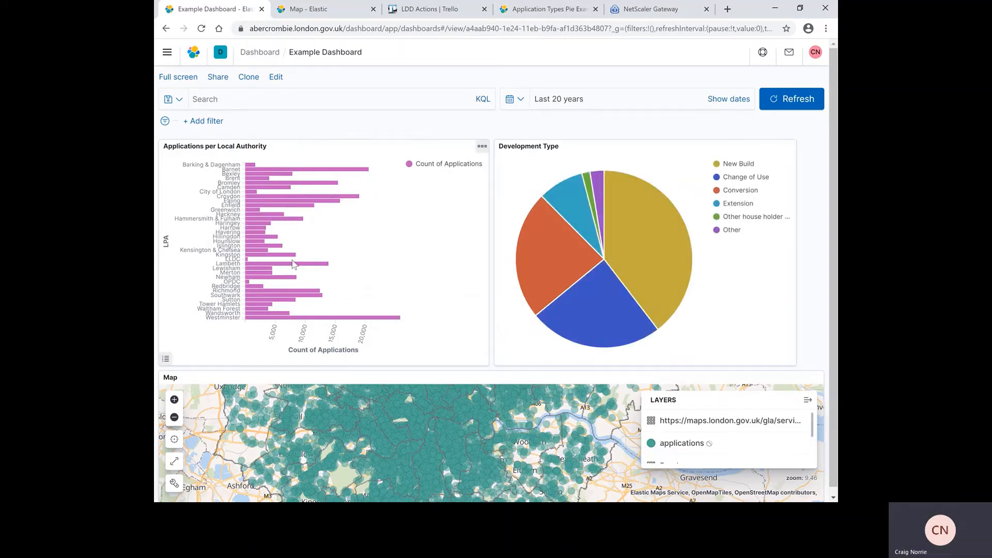
pyautogui.moveTo(285, 282)
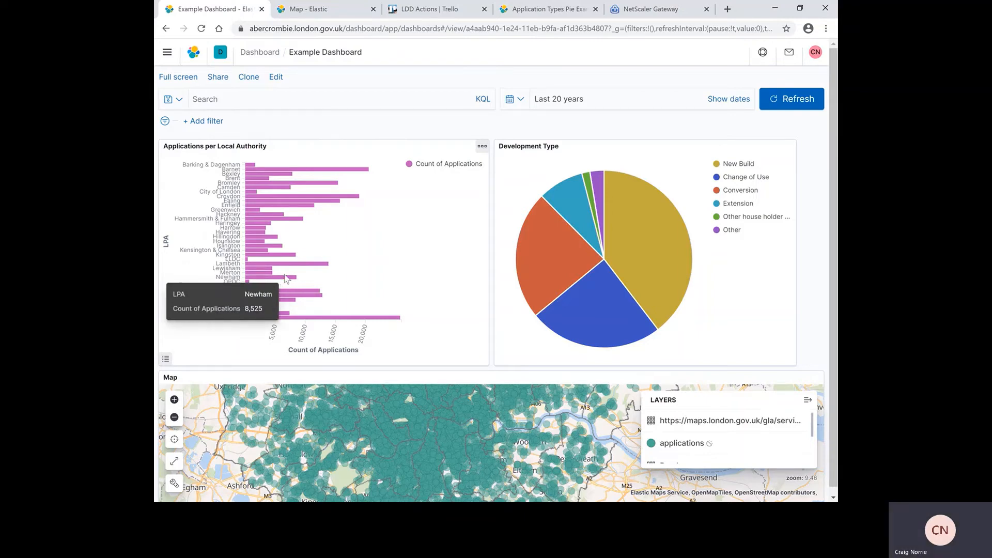
pyautogui.click(309, 293)
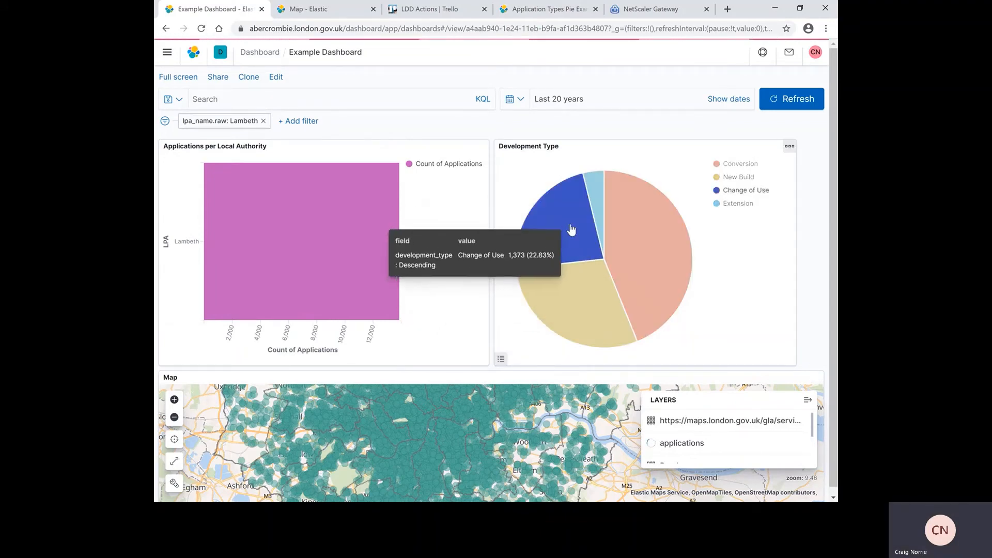
# - Examine the filtered charts and centre the map on the Lambeth applications to inspect them
pyautogui.moveTo(305, 235)
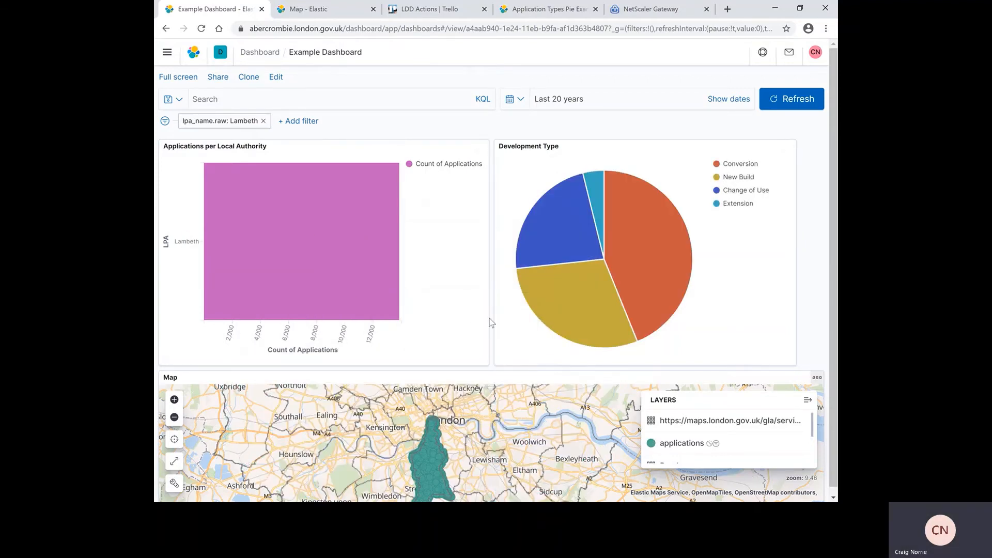
pyautogui.scroll(-1, 489, 320)
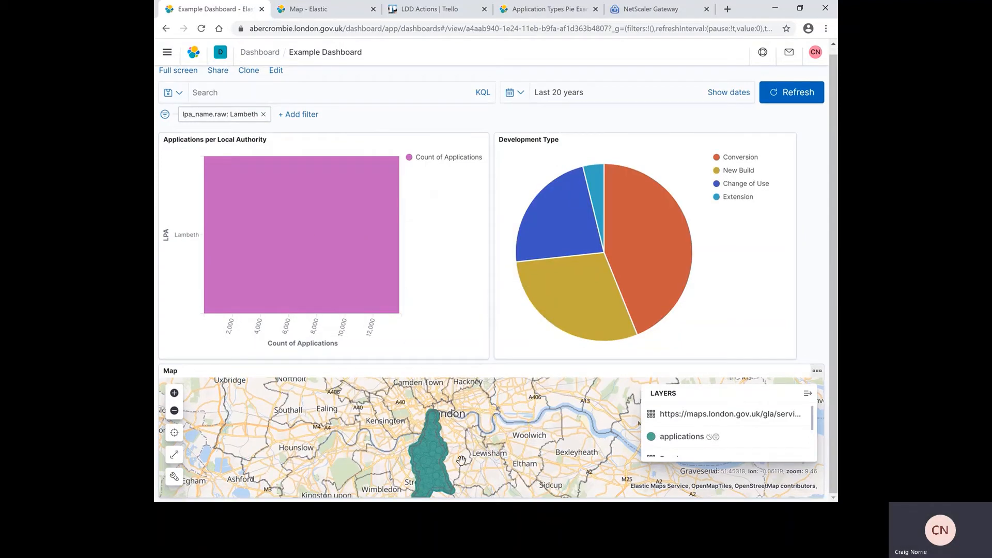
pyautogui.moveTo(461, 458); pyautogui.dragTo(471, 432)
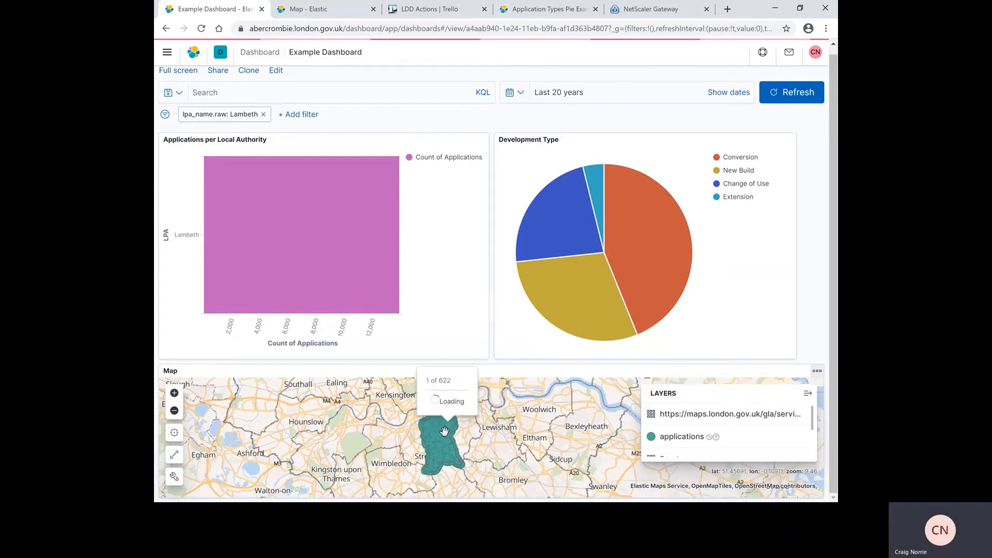
pyautogui.moveTo(445, 431)
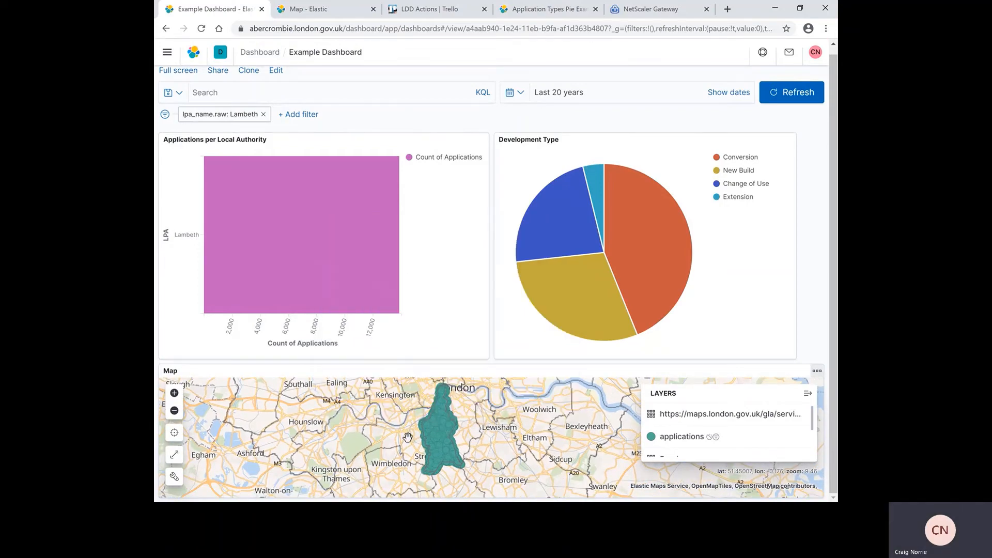
# - Open the details of an application just west of the park on the map and filter the dashboard to its Completed status
pyautogui.scroll(3, 408, 438)
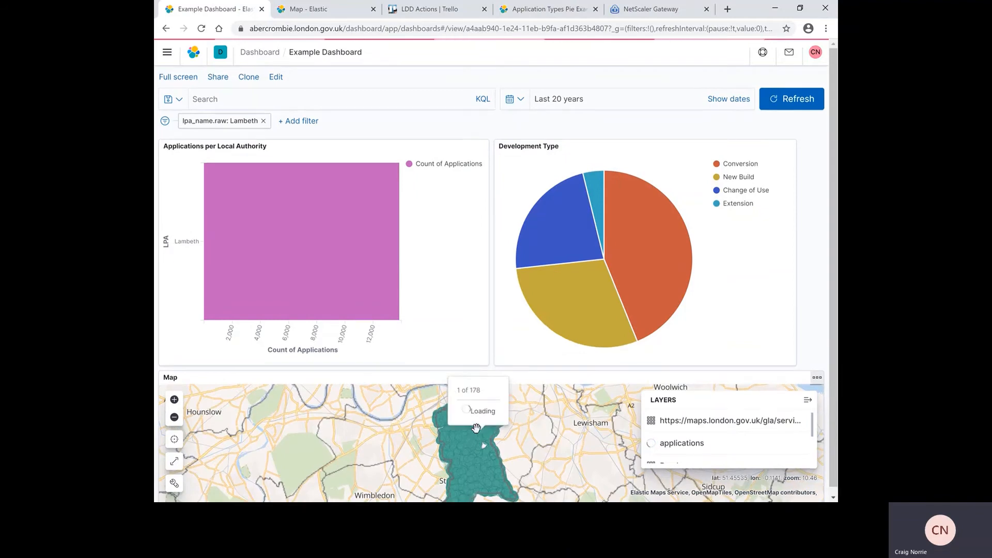
pyautogui.scroll(3, 509, 440)
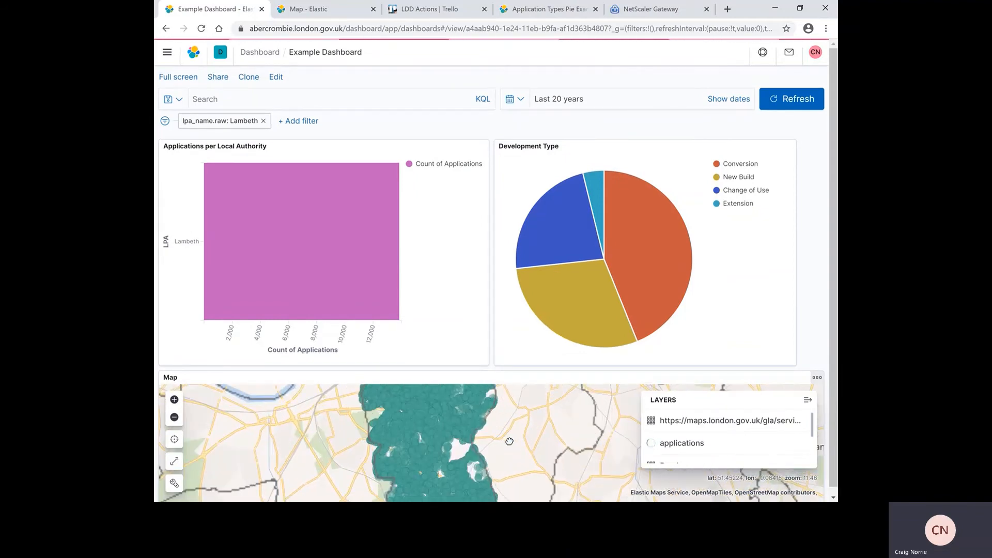
pyautogui.doubleClick(509, 439)
pyautogui.moveTo(500, 437); pyautogui.dragTo(584, 414)
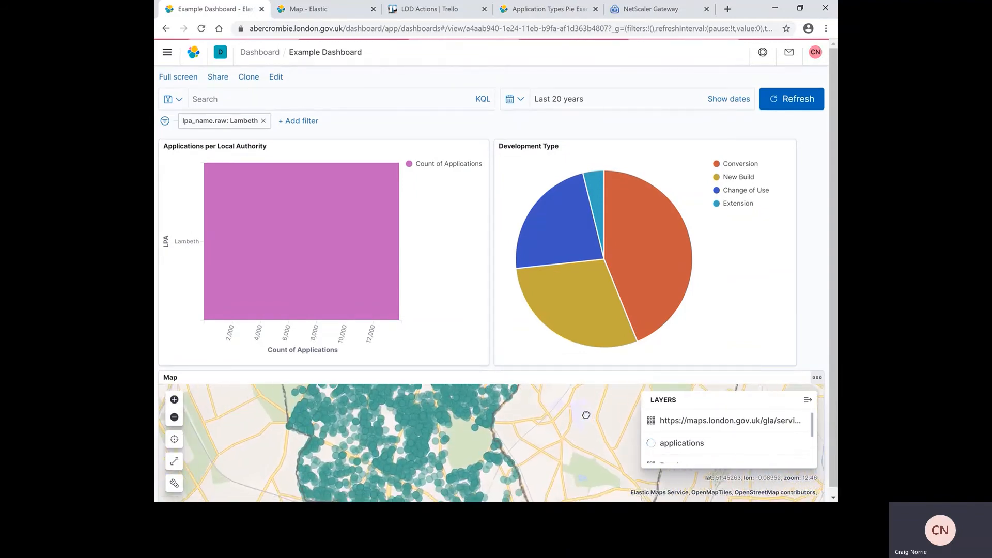
pyautogui.doubleClick(497, 434)
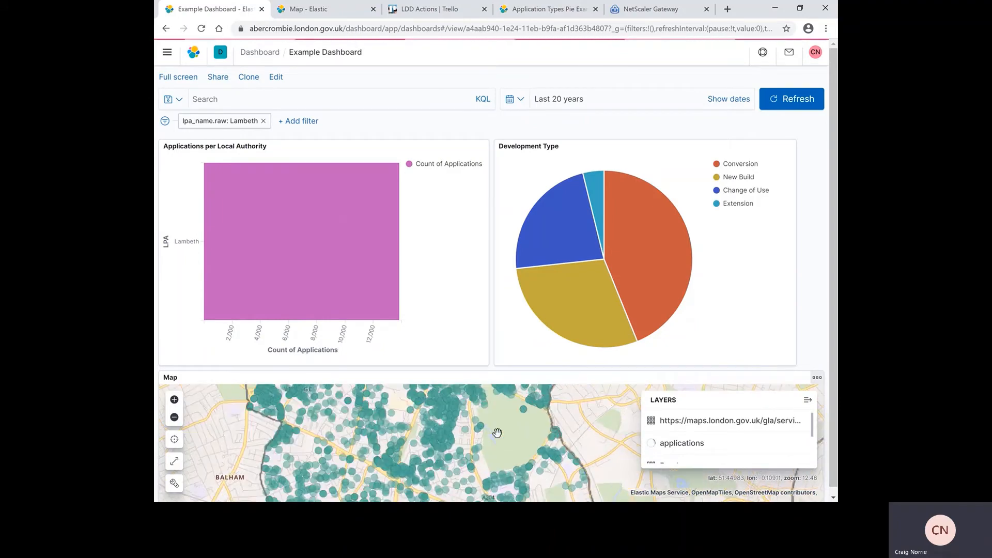
pyautogui.click(474, 424)
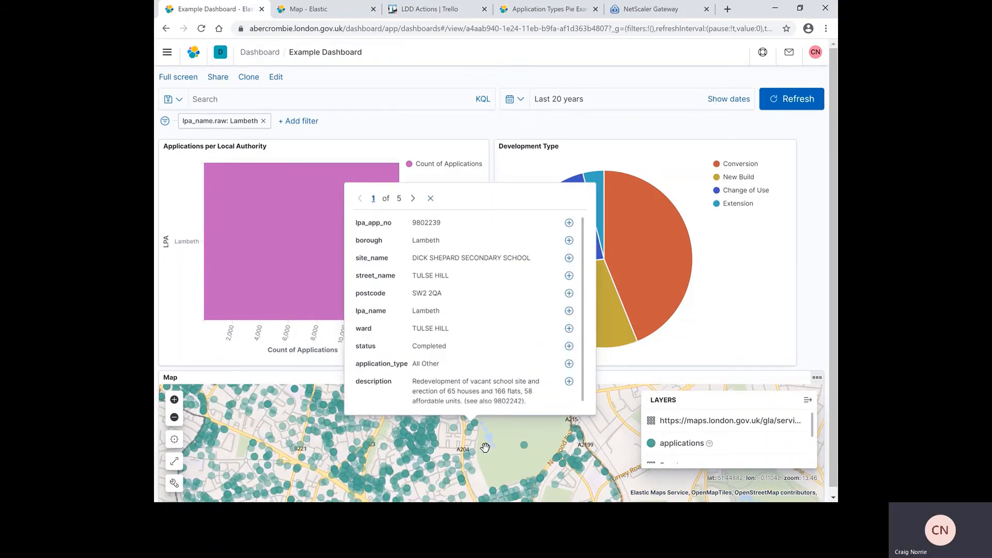
pyautogui.click(569, 345)
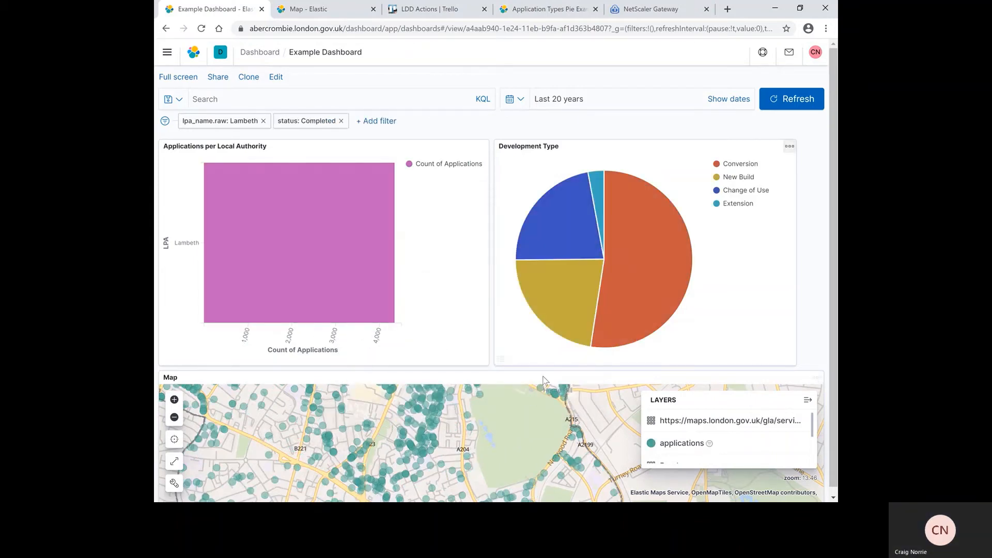
# - Examine the bar, pie slices and map for the completed Lambeth applications
pyautogui.moveTo(272, 239)
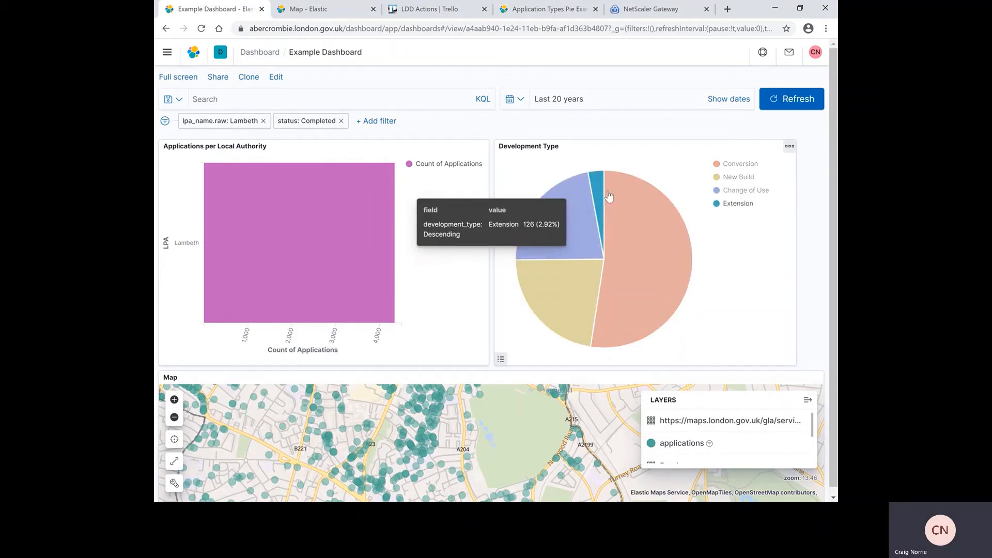
pyautogui.moveTo(581, 322)
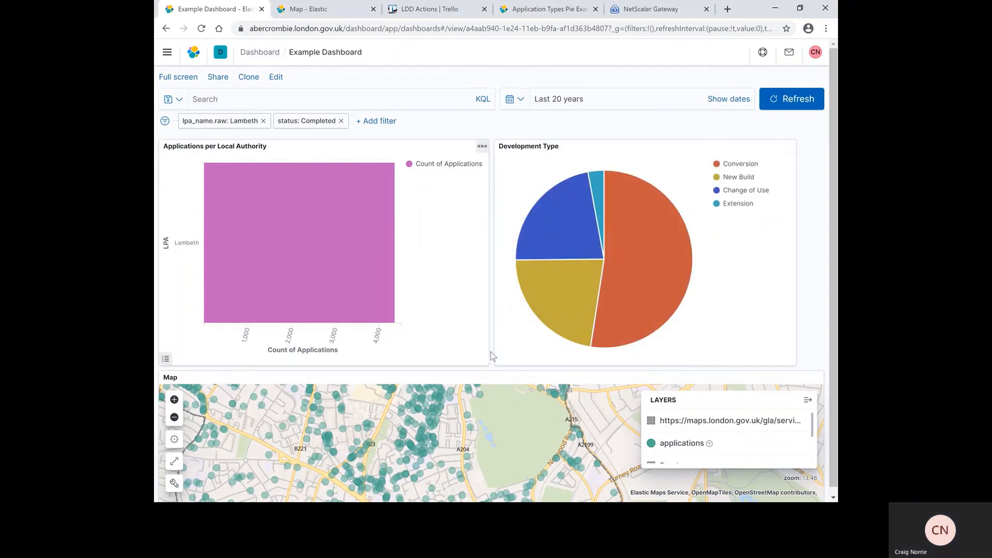
pyautogui.scroll(-1, 492, 357)
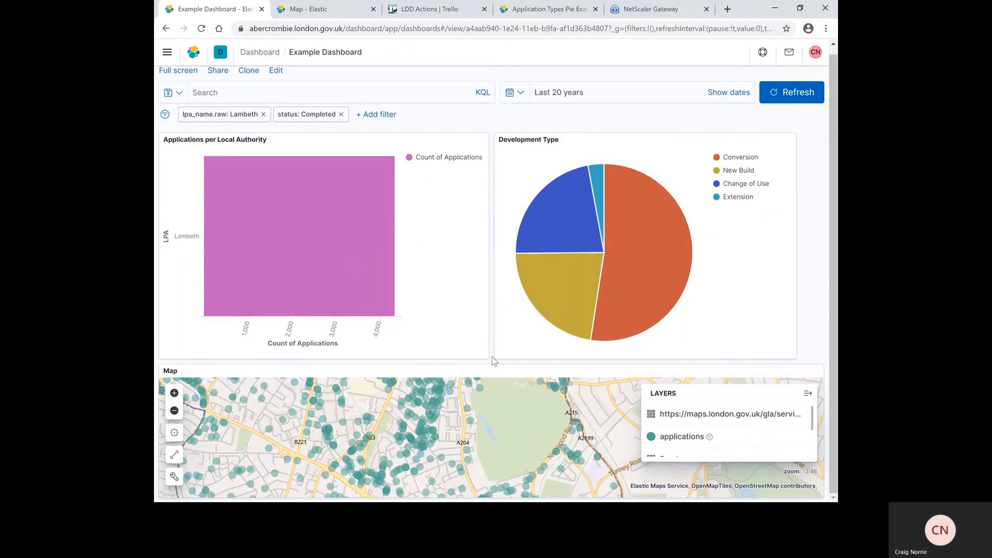
pyautogui.scroll(1, 492, 357)
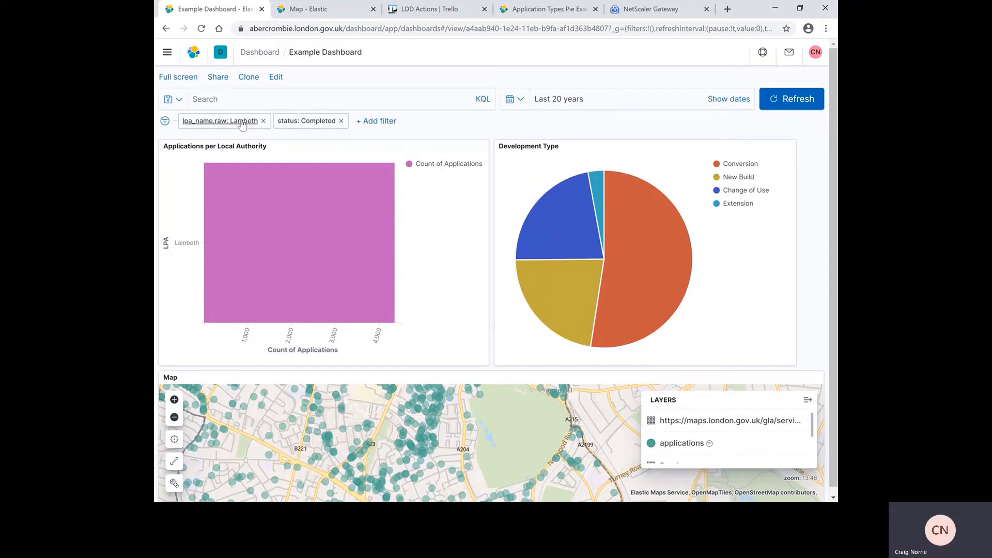
# - Remove the Completed status filter and the Lambeth local authority filter from the dashboard
pyautogui.click(341, 120)
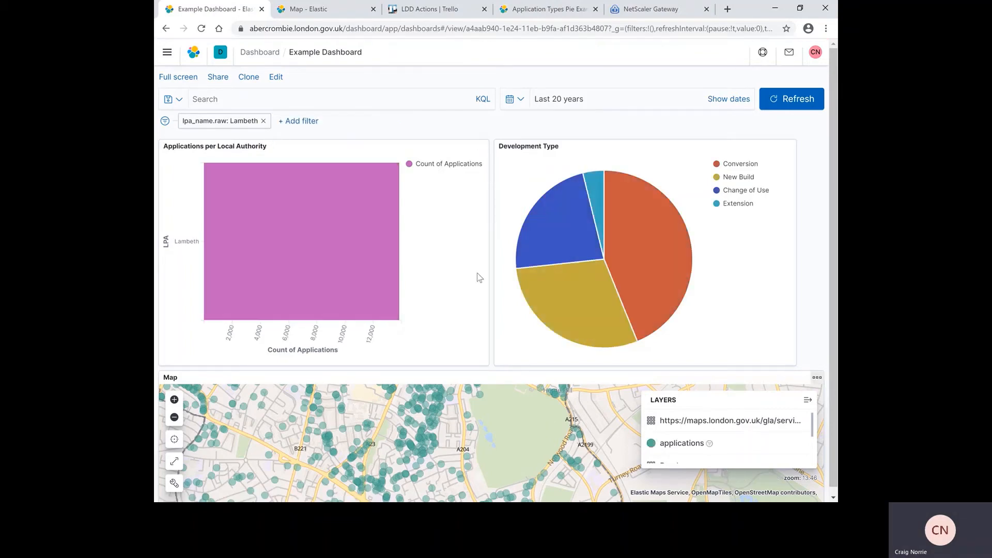
pyautogui.click(263, 121)
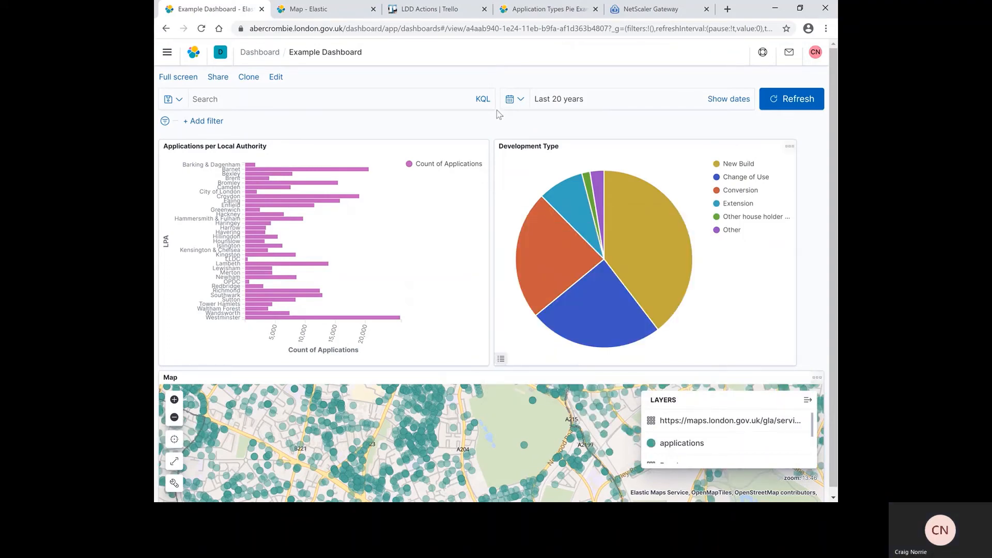
# - Browse the fields available for queries and search the whole dashboard for "tooley"
pyautogui.click(284, 100)
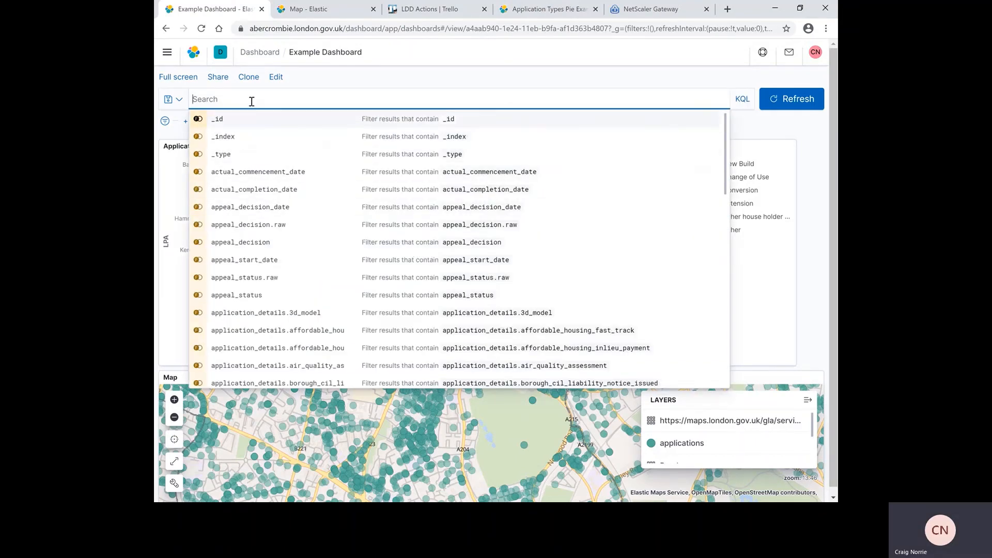
pyautogui.scroll(-12, 288, 225)
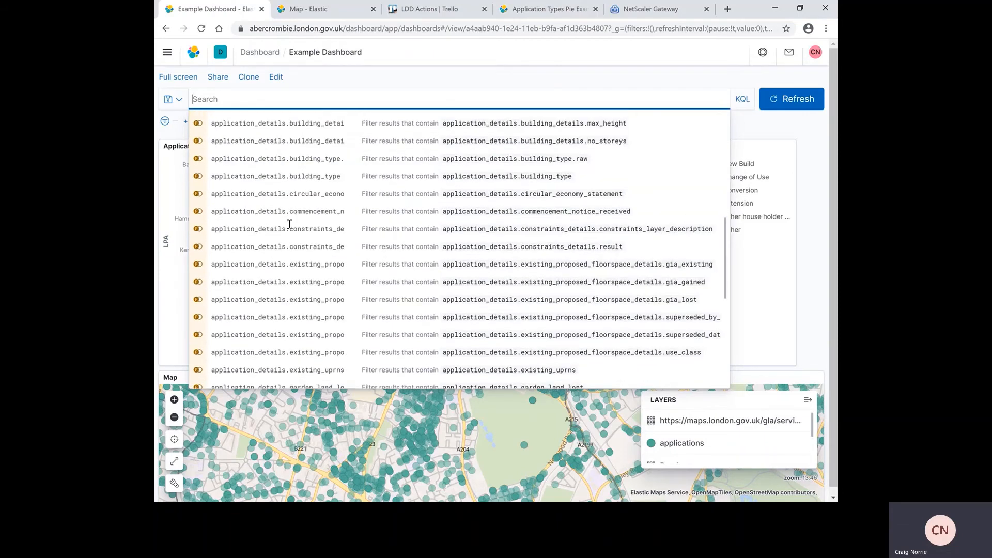
pyautogui.scroll(-2, 290, 228)
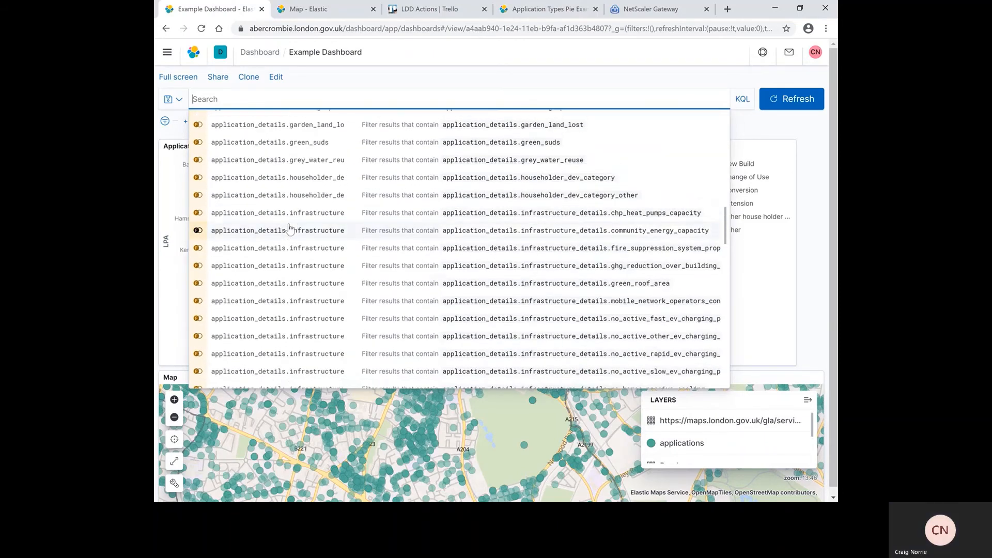
pyautogui.scroll(15, 290, 228)
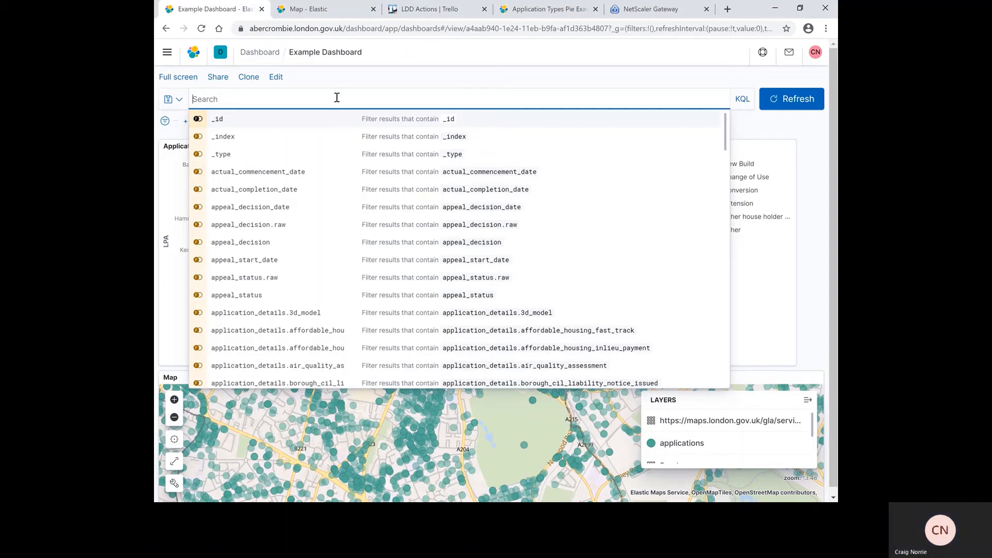
pyautogui.write('tooley')
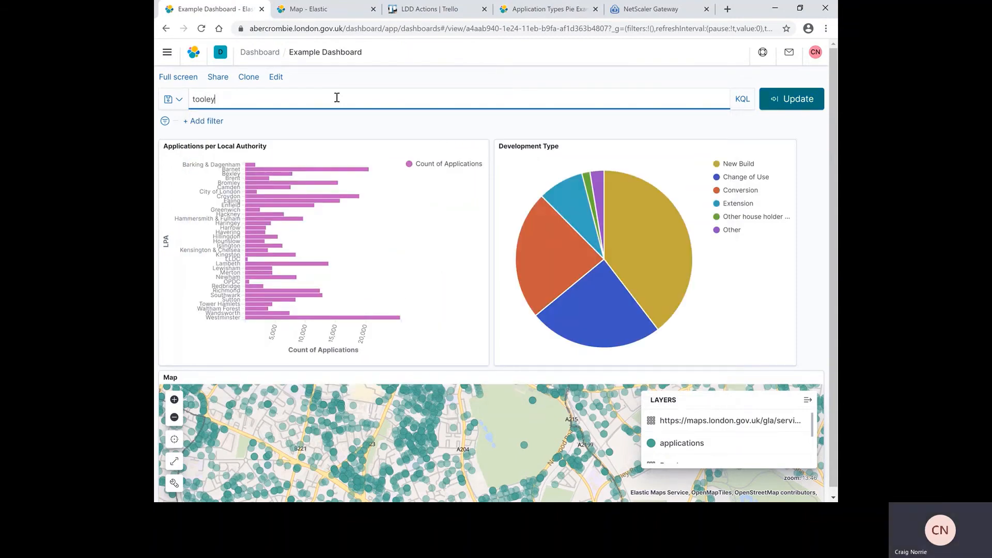
pyautogui.press('Return')
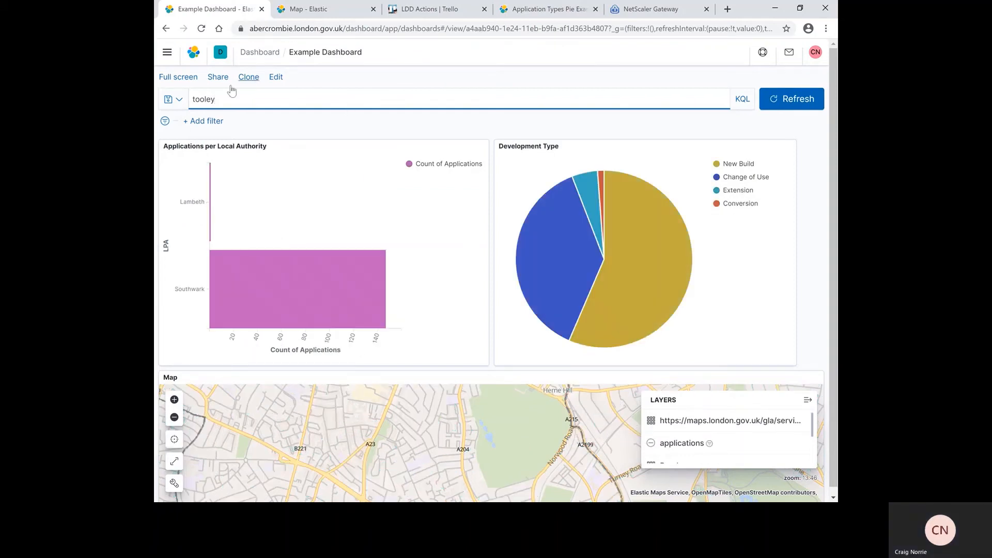
# - Inspect the application counts of the Southwark and Lambeth bars for the "tooley" search
pyautogui.moveTo(265, 288)
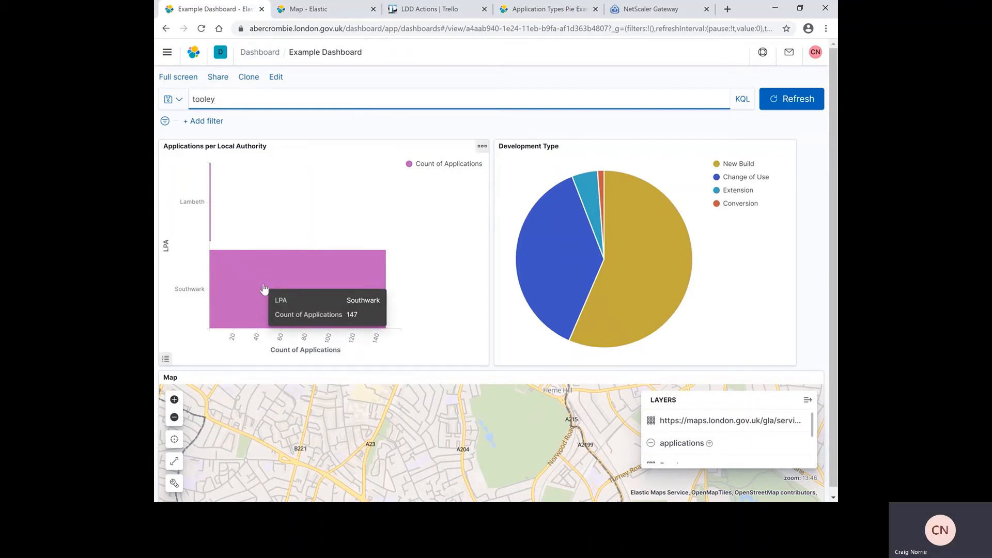
pyautogui.moveTo(211, 203)
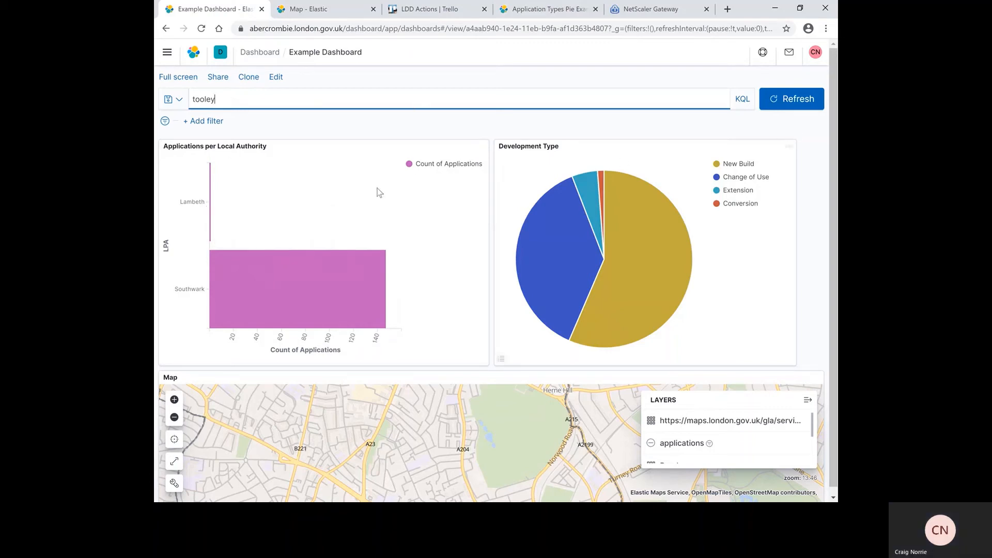
pyautogui.doubleClick(225, 97)
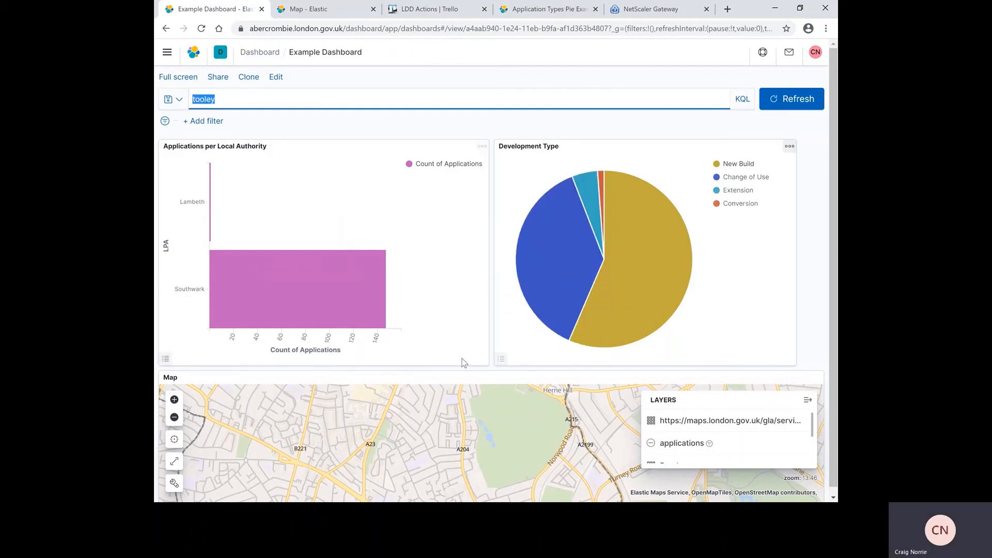
# - Locate the "tooley" applications on the map near Borough and Butler's Wharf and inspect the details of the southernmost one
pyautogui.click(174, 417)
pyautogui.click(175, 418)
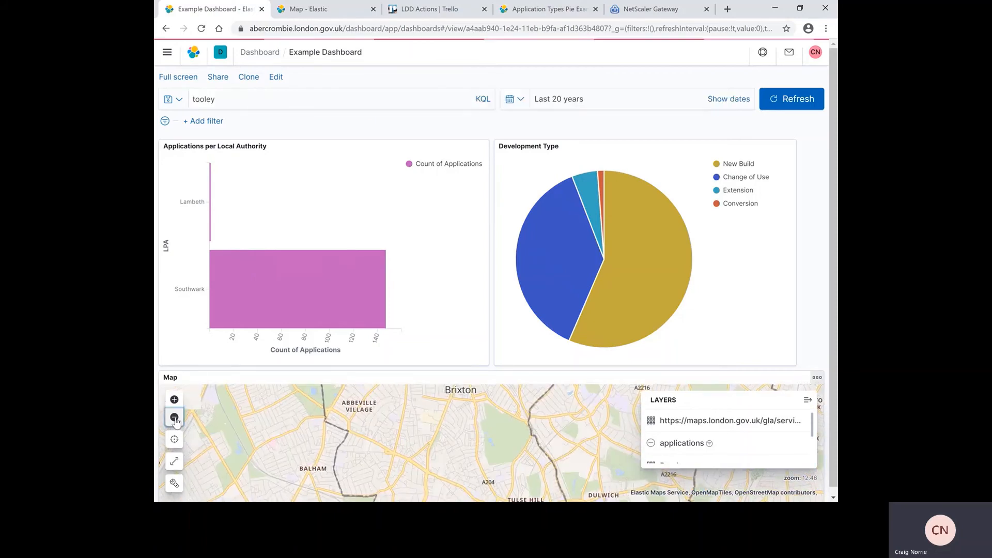
pyautogui.click(175, 417)
pyautogui.click(175, 418)
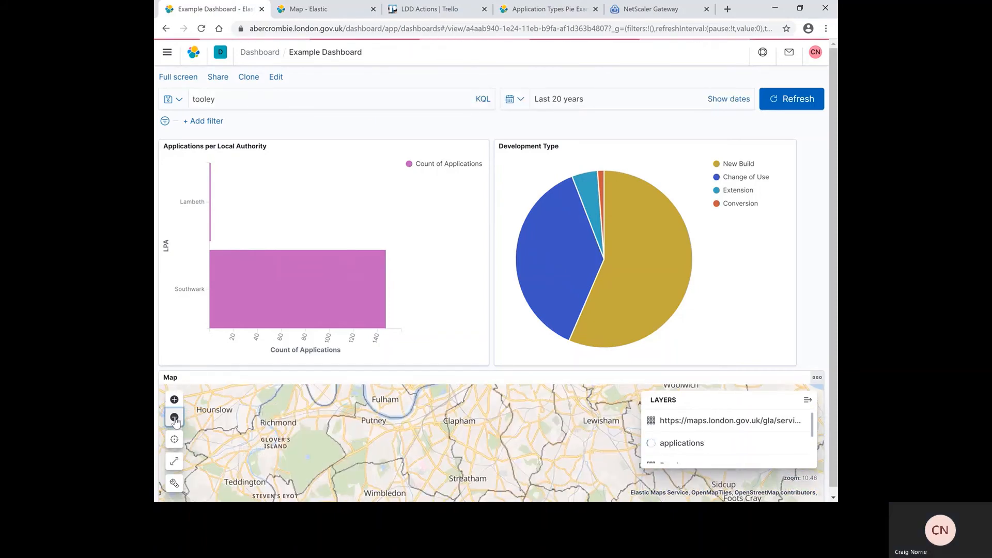
pyautogui.click(174, 417)
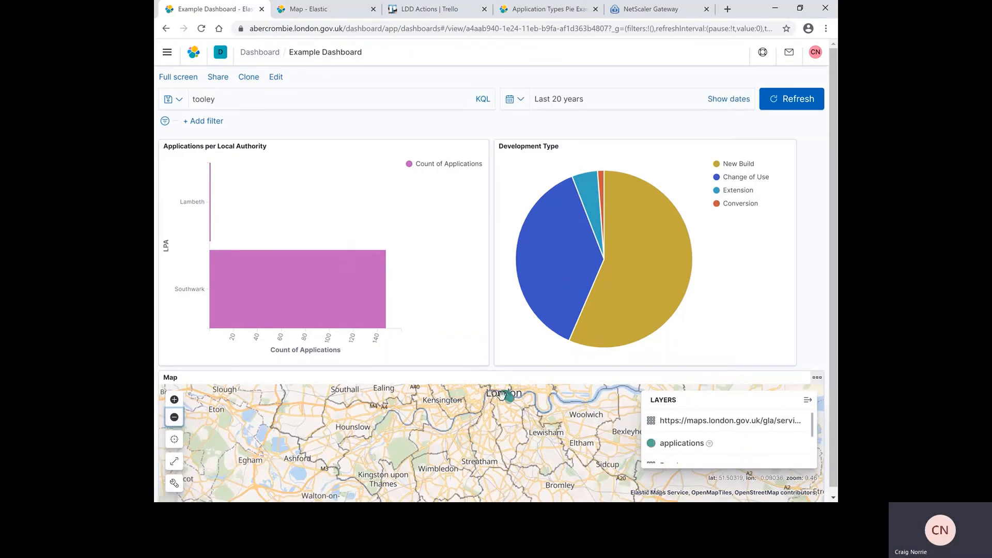
pyautogui.moveTo(516, 407); pyautogui.dragTo(486, 464)
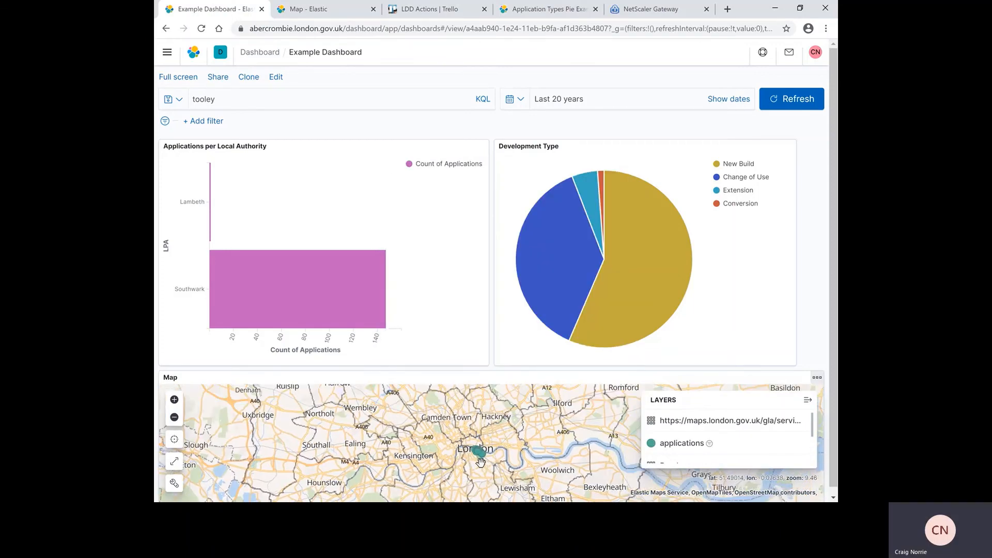
pyautogui.doubleClick(477, 458)
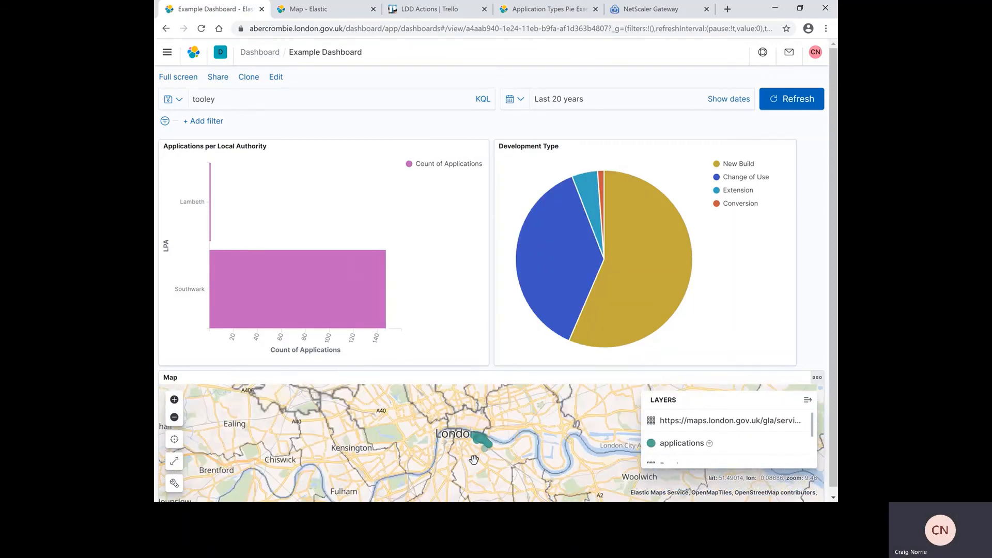
pyautogui.doubleClick(475, 456)
pyautogui.doubleClick(482, 455)
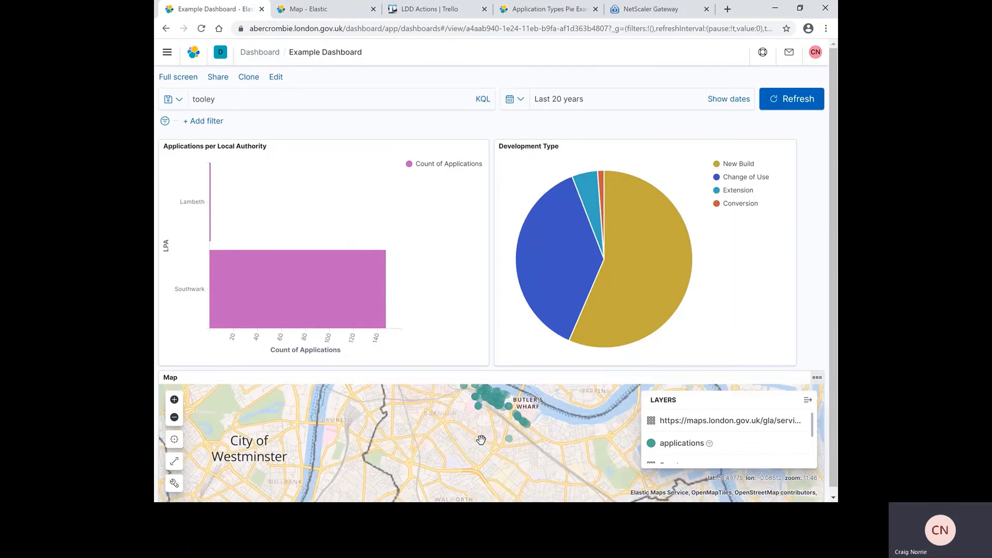
pyautogui.moveTo(485, 453); pyautogui.dragTo(486, 471)
pyautogui.scroll(1, 511, 435)
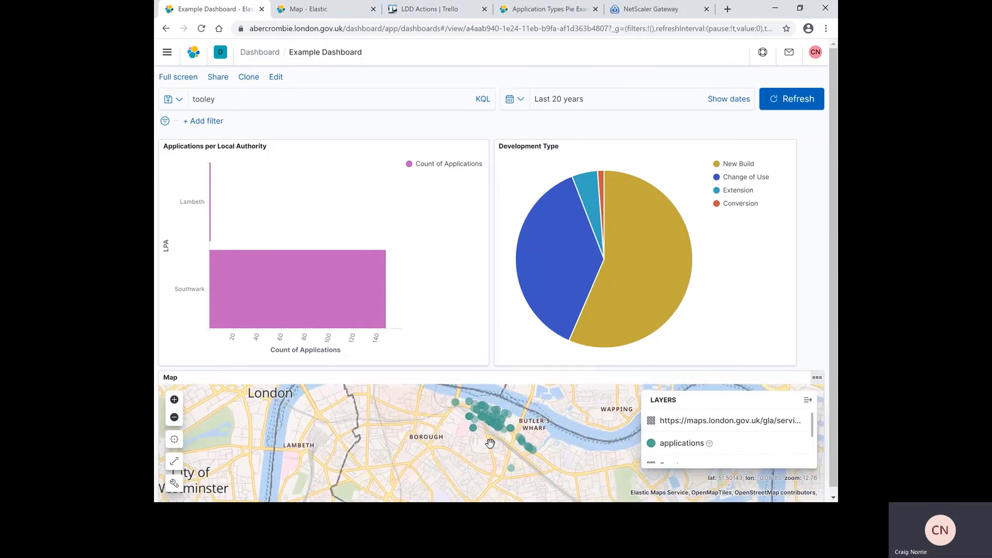
pyautogui.click(510, 468)
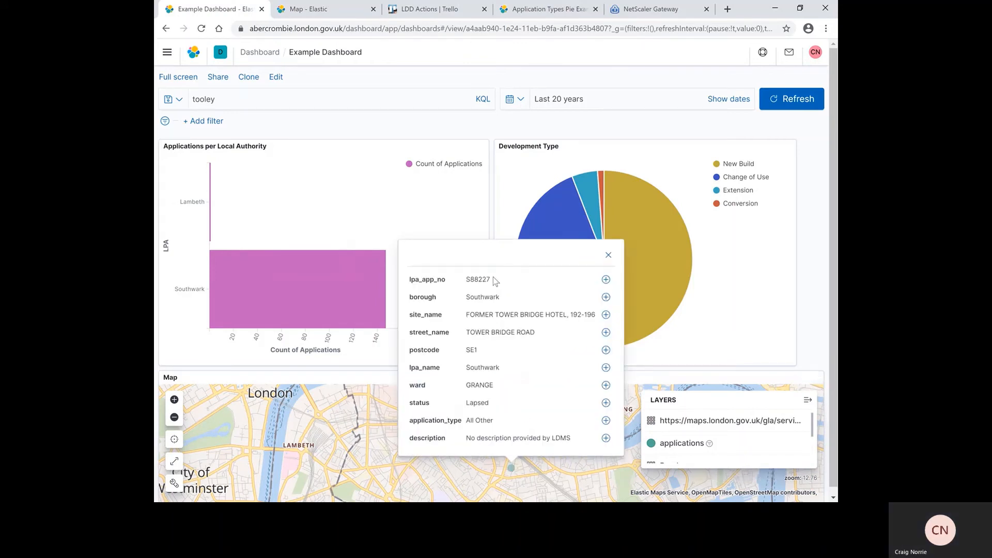
pyautogui.click(608, 255)
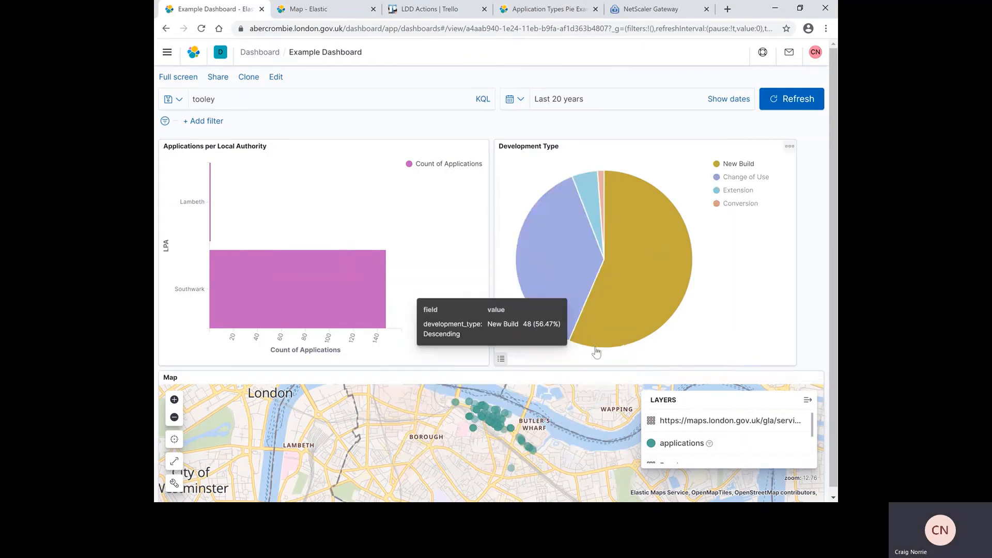
# - Clear the "tooley" text from the dashboard search and dismiss the field suggestions
pyautogui.click(226, 99)
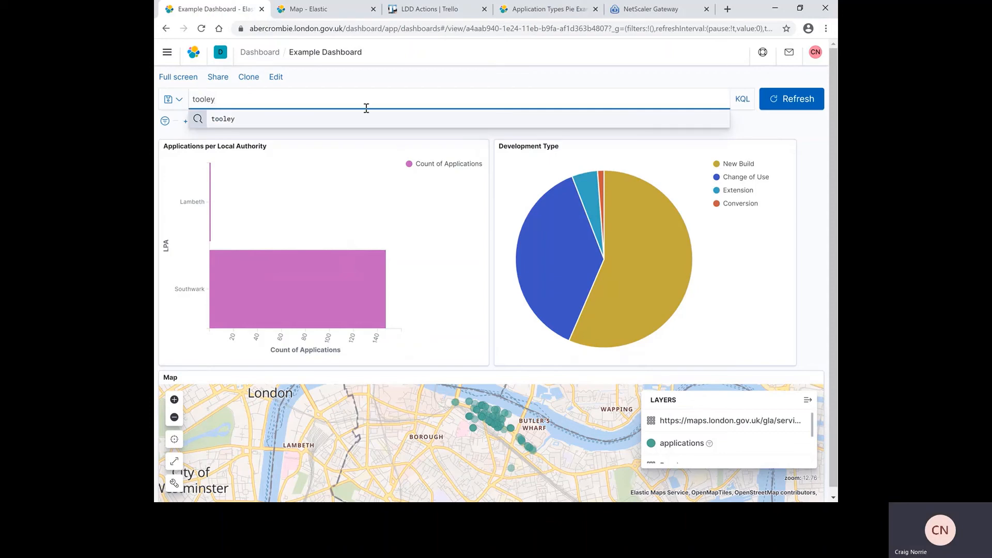
pyautogui.press('BackSpace')
pyautogui.press('BackSpace')
pyautogui.press('BackSpace')
pyautogui.press('BackSpace')
pyautogui.press('BackSpace')
pyautogui.press('BackSpace')
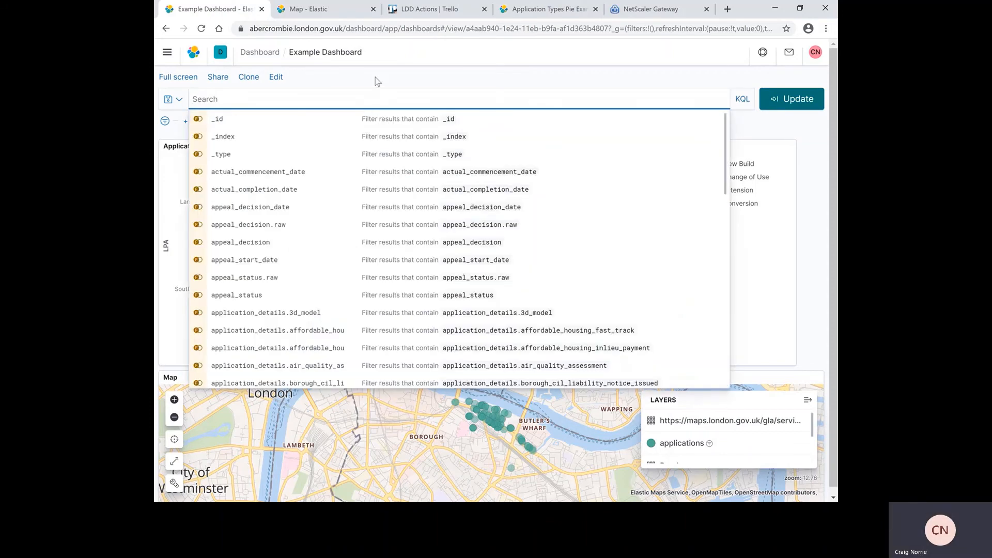
pyautogui.click(375, 82)
# - Start a new dashboard filter on the decision_date field with the "is between" operator
pyautogui.click(205, 123)
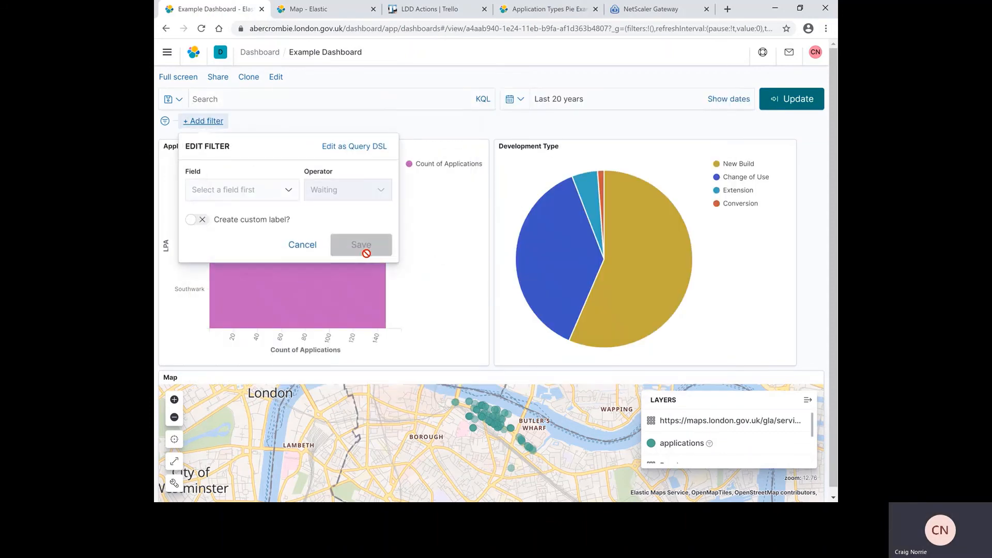
pyautogui.click(288, 193)
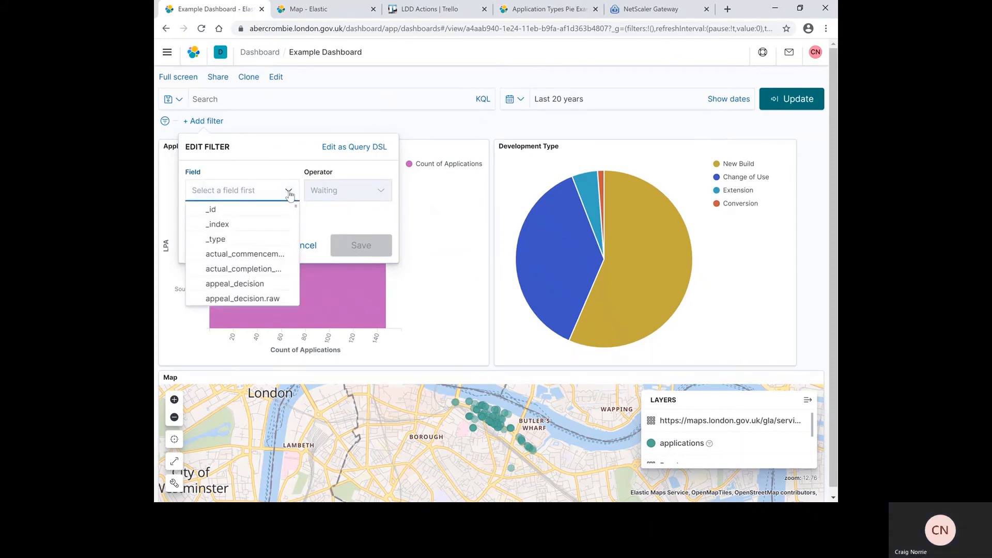
pyautogui.write('decision')
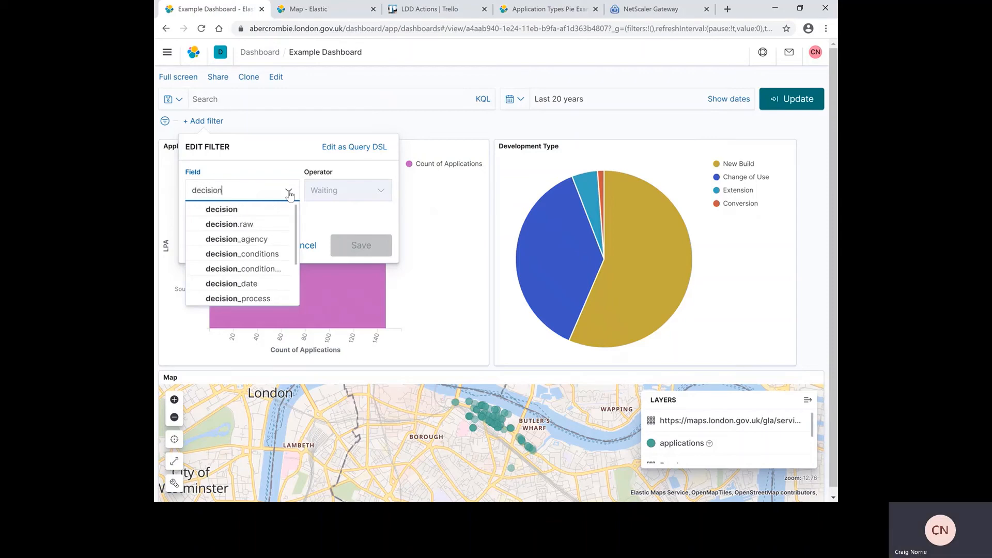
pyautogui.click(261, 284)
pyautogui.click(377, 196)
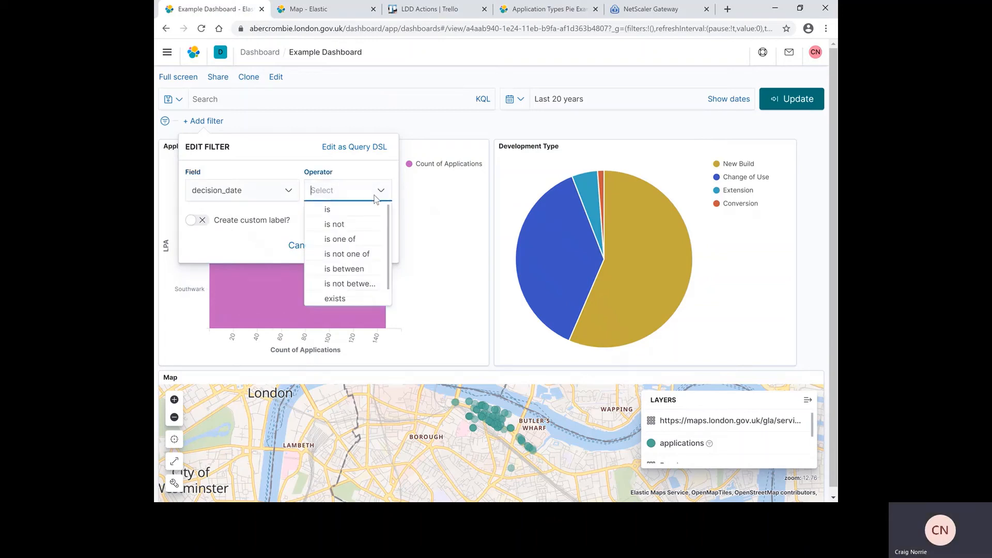
pyautogui.click(344, 268)
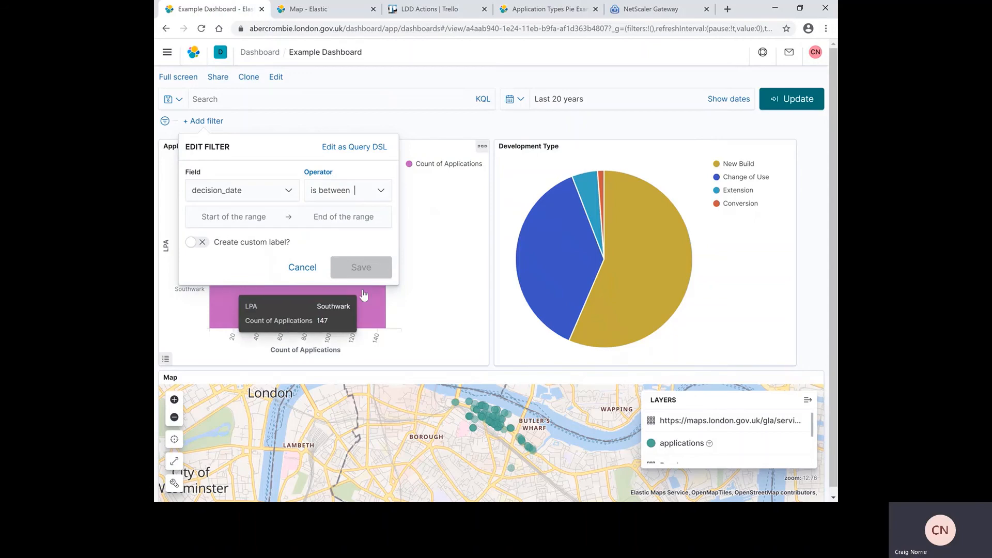
# - Set the decision_date range from now-1m to now and save the filter
pyautogui.click(231, 217)
pyautogui.write('no')
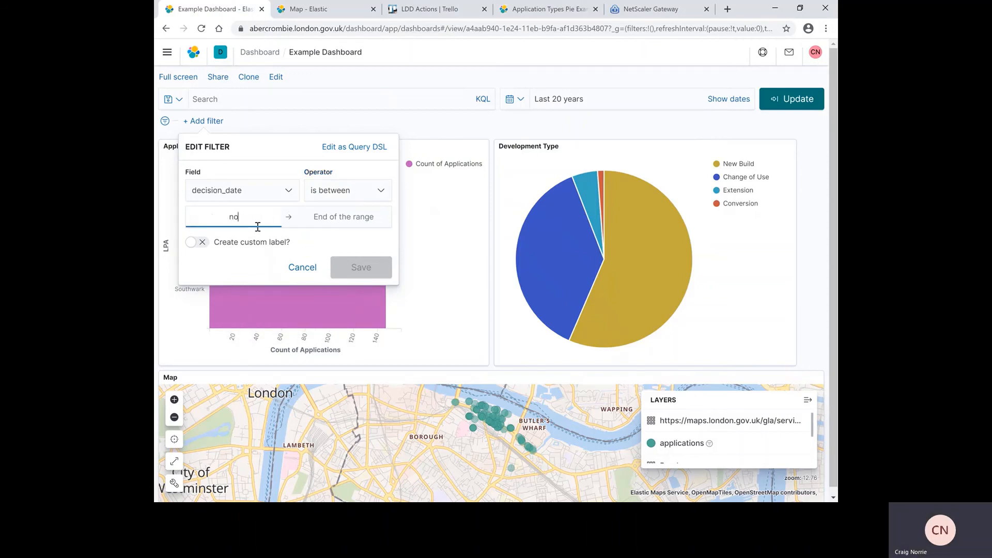
pyautogui.write('w-1m')
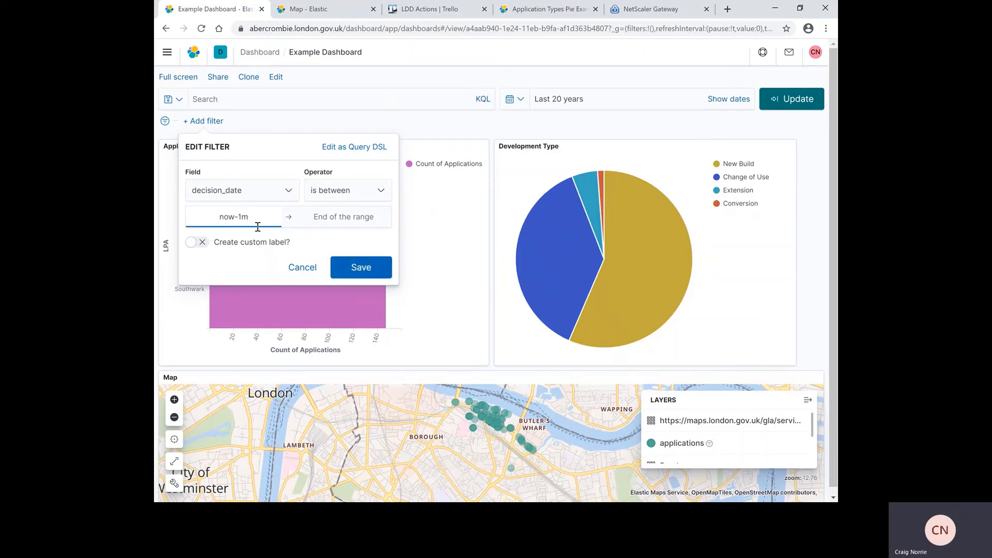
pyautogui.click(326, 217)
pyautogui.write('now')
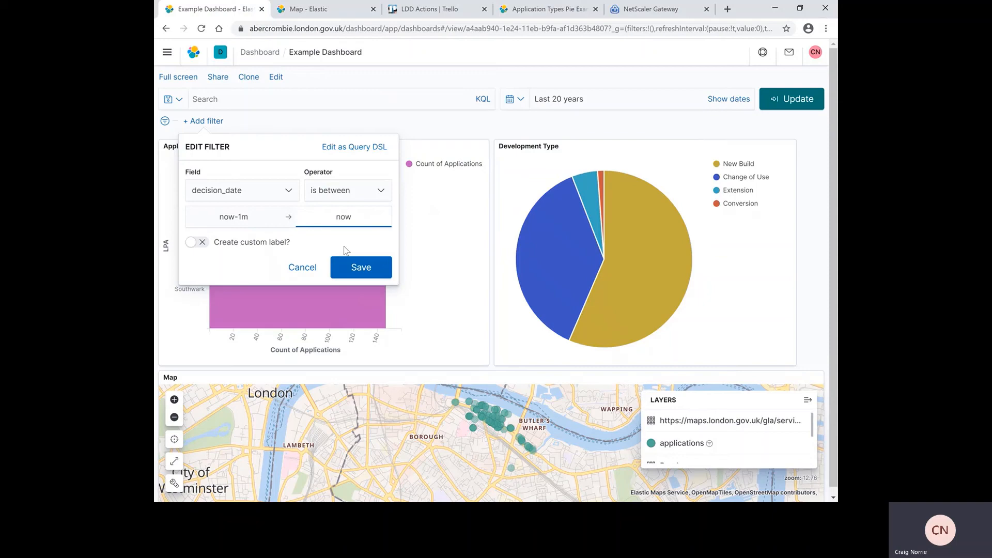
pyautogui.click(361, 268)
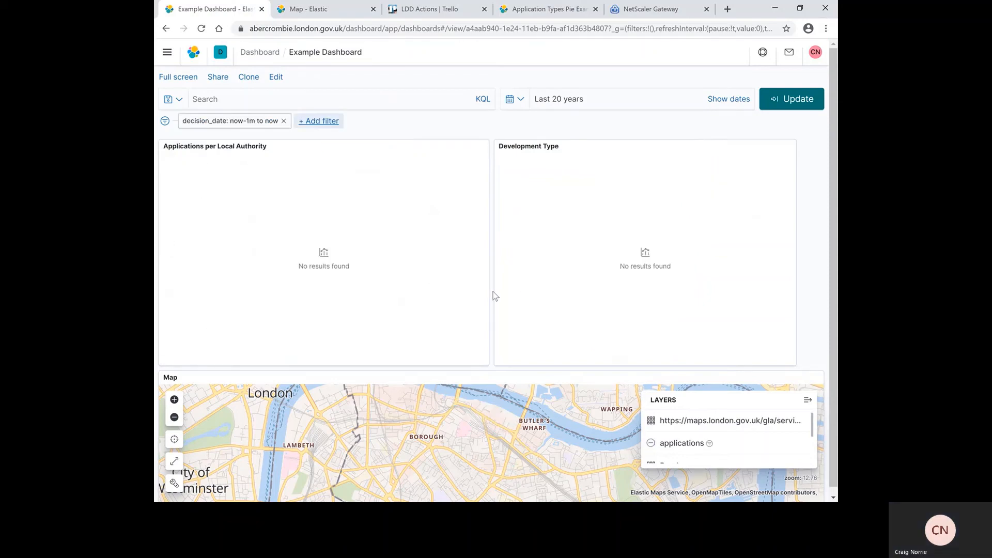
# - Edit the decision_date filter so the range starts at now-5y, and save it
pyautogui.click(251, 124)
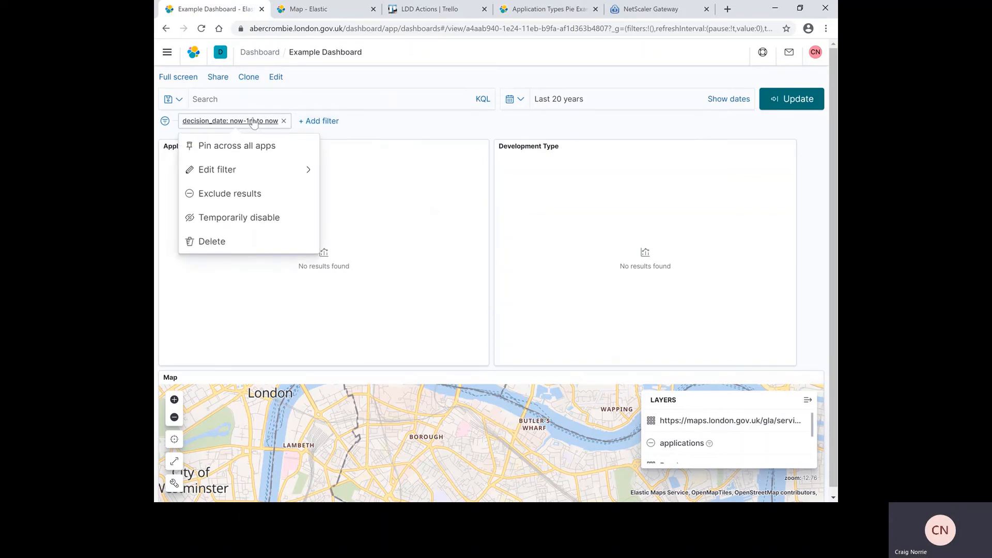
pyautogui.click(241, 169)
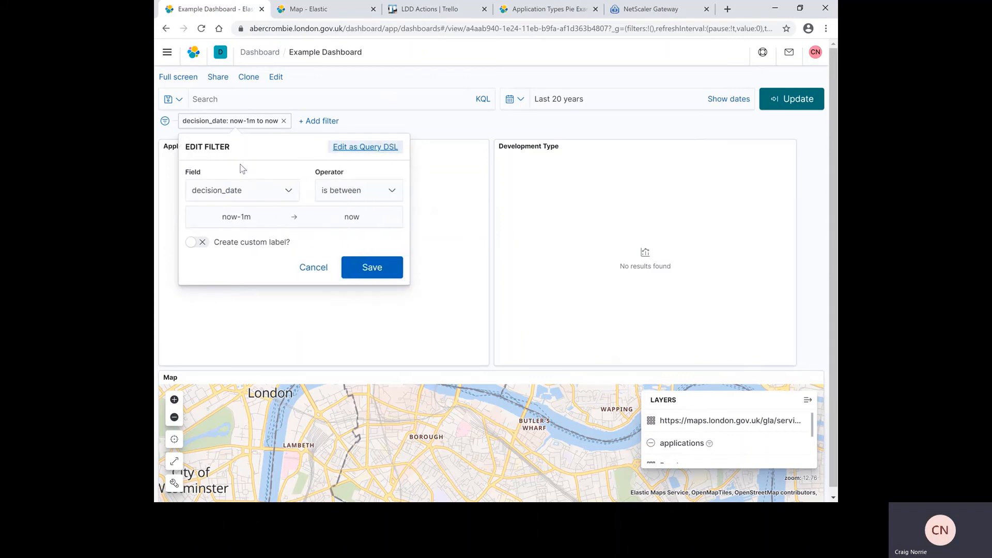
pyautogui.click(252, 216)
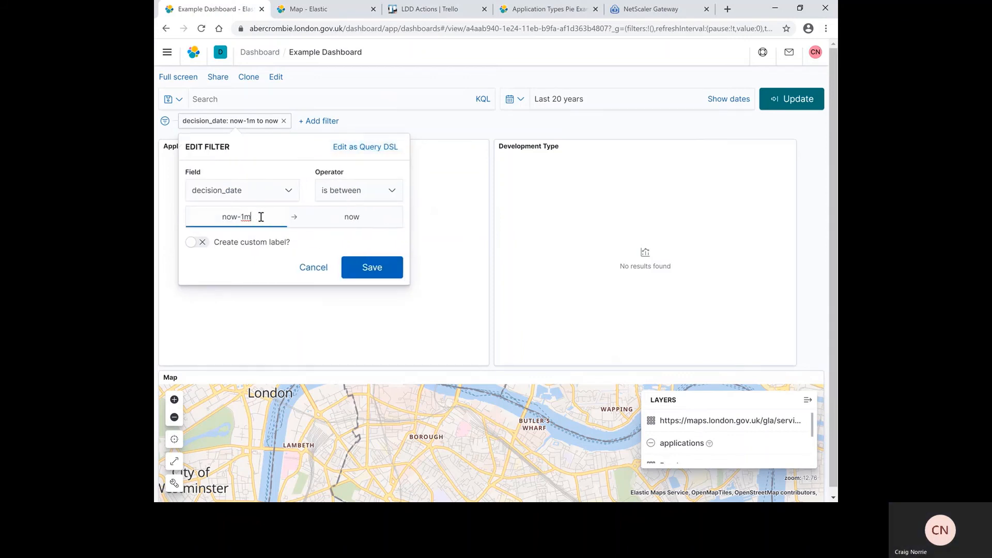
pyautogui.press('BackSpace')
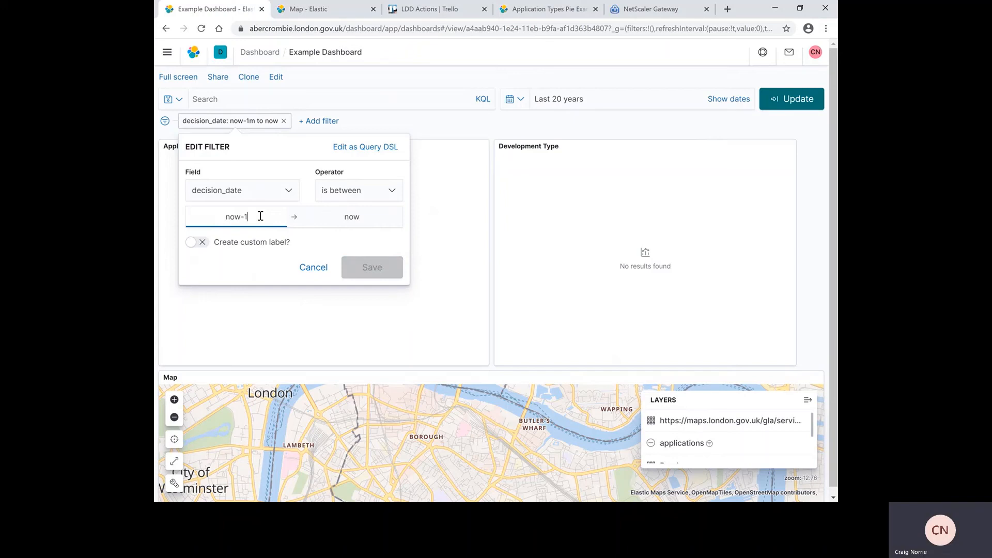
pyautogui.write('y')
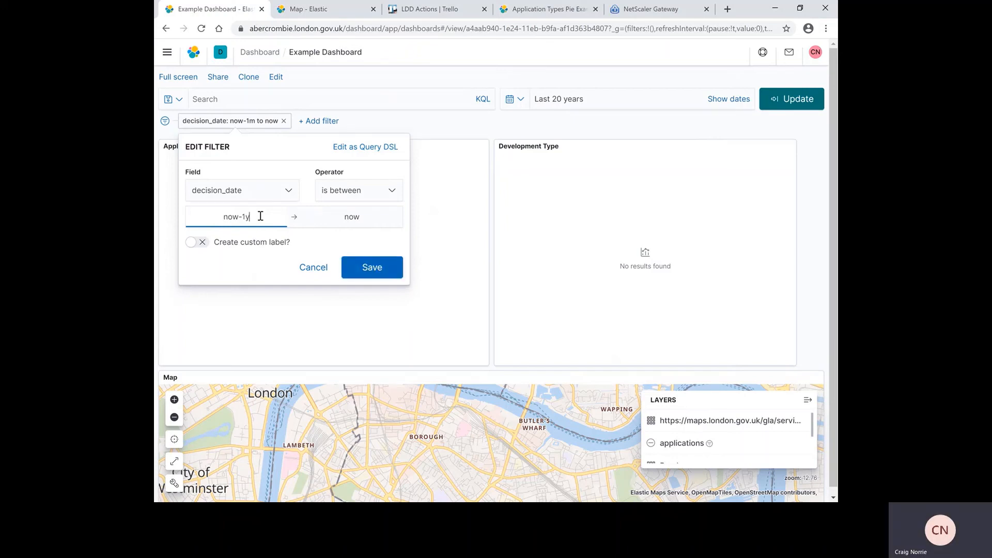
pyautogui.press('BackSpace')
pyautogui.press('BackSpace')
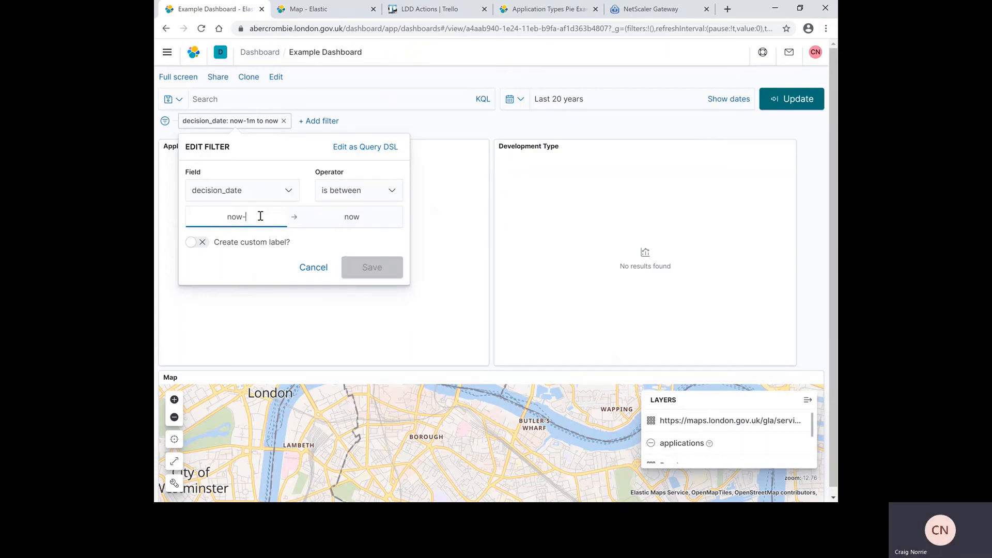
pyautogui.write('5y')
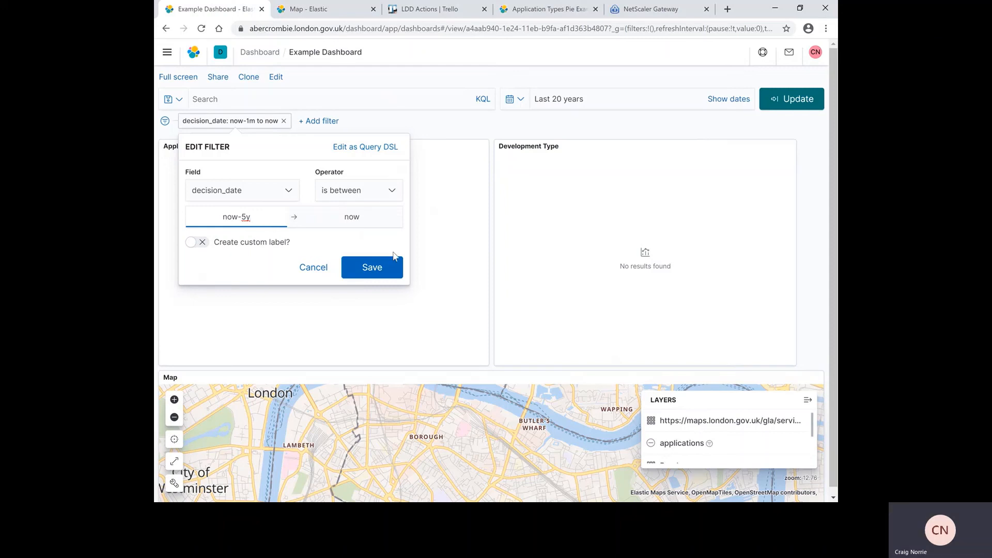
pyautogui.click(379, 270)
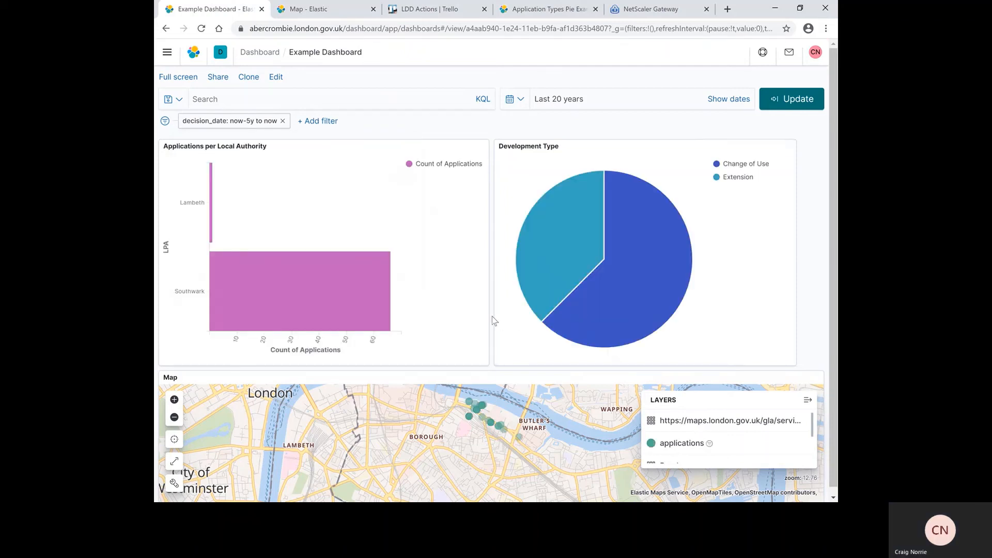
# - Update the dashboard so the charts and map use the emptied search together with the decision_date filter
pyautogui.scroll(-1, 492, 316)
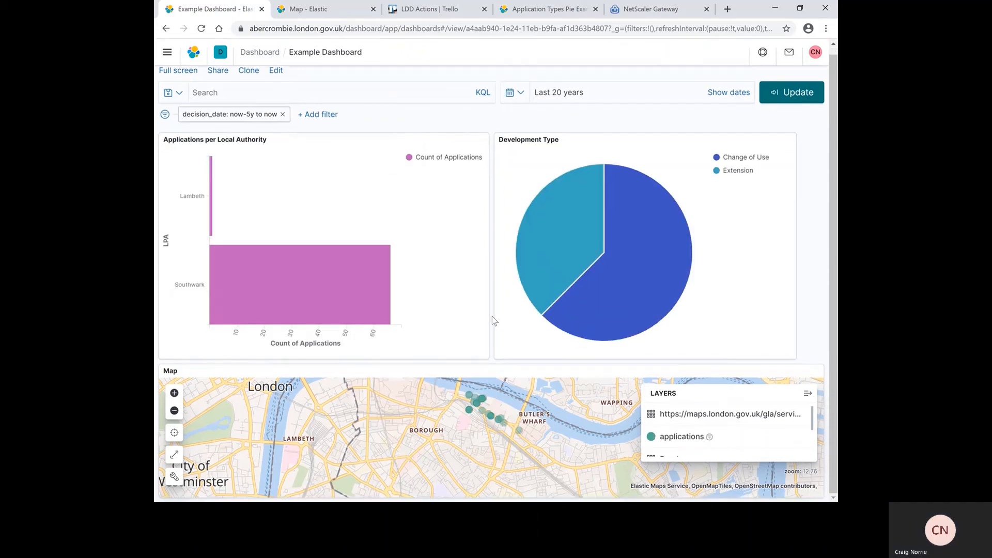
pyautogui.moveTo(345, 292)
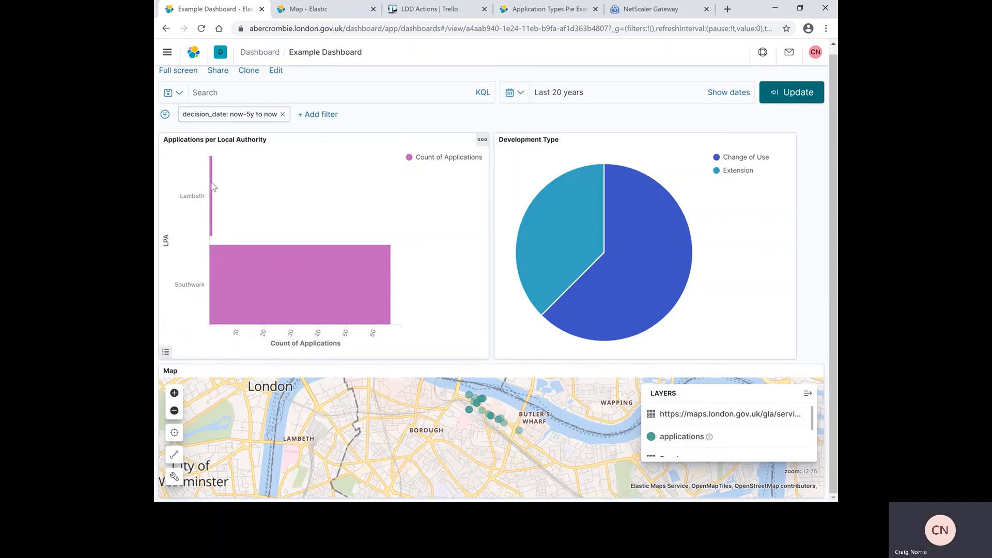
pyautogui.click(791, 92)
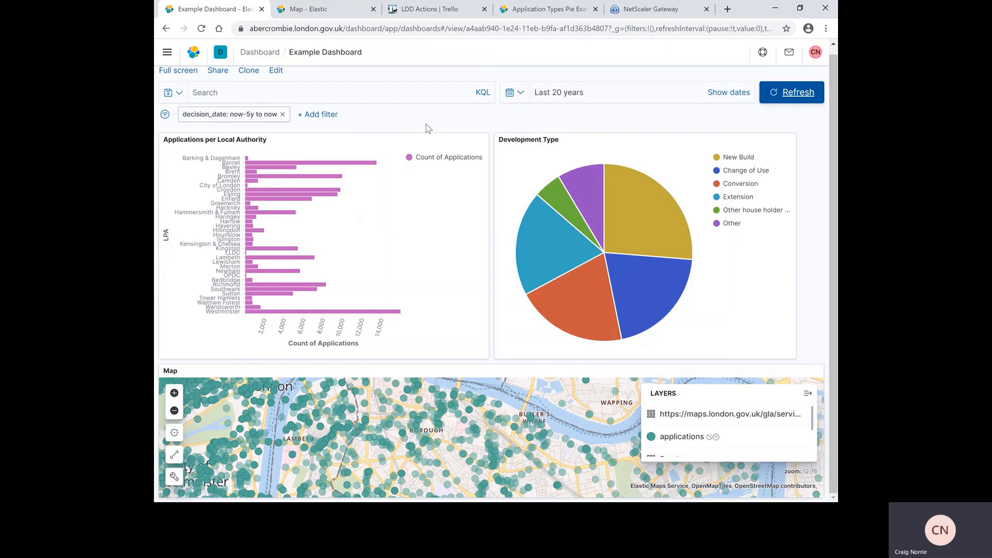
pyautogui.scroll(1, 492, 275)
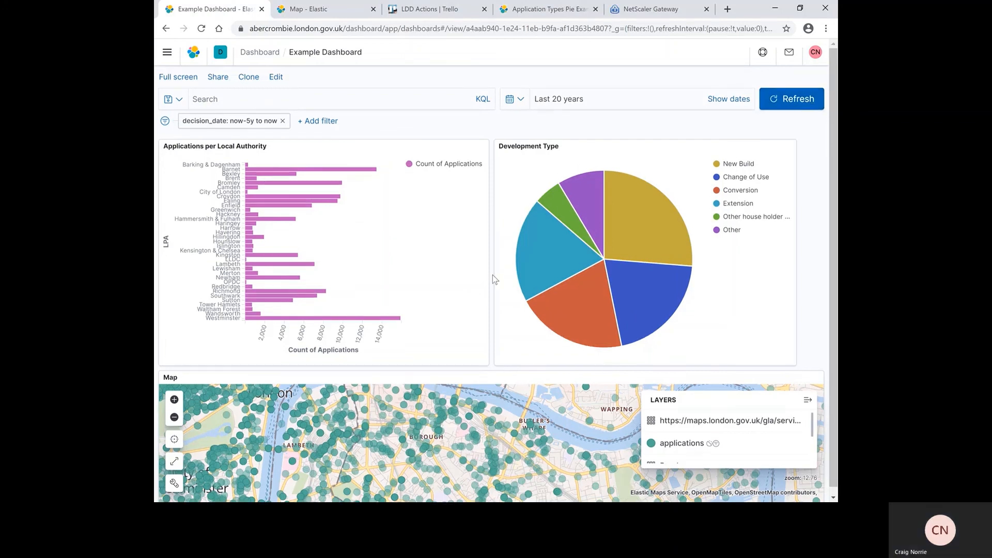
# - Filter the dashboard to New Build from the Development Type pie and to Newham from the local authority bars
pyautogui.click(625, 220)
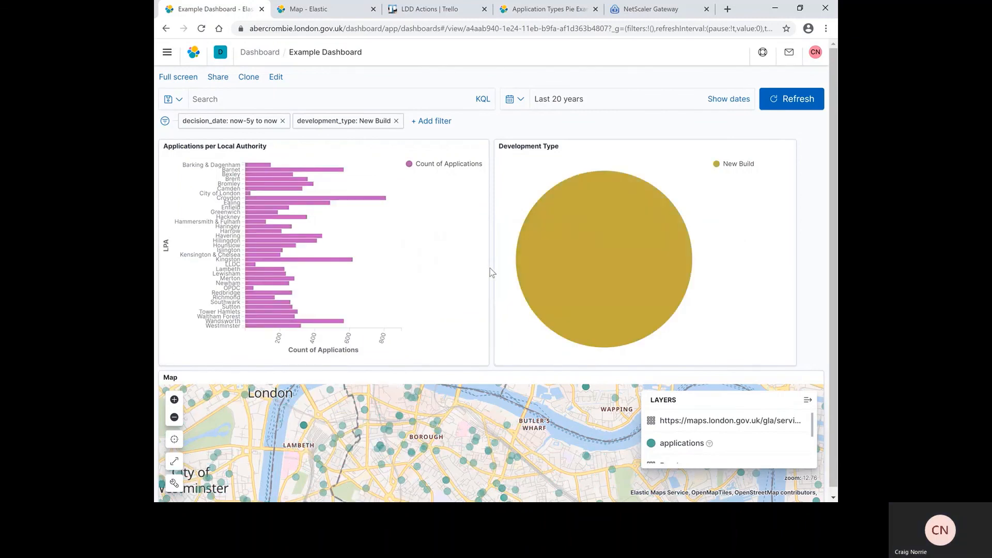
pyautogui.scroll(-1, 492, 273)
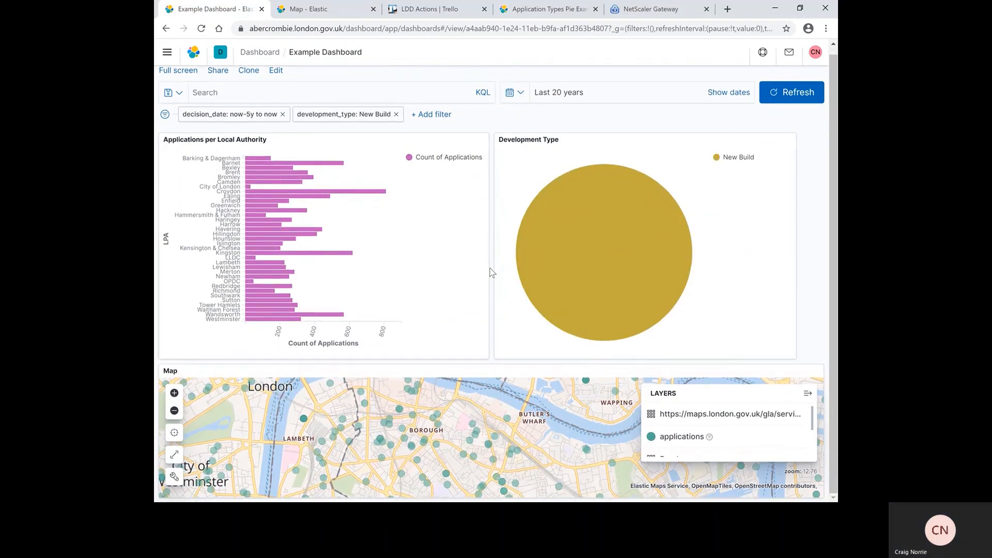
pyautogui.click(279, 280)
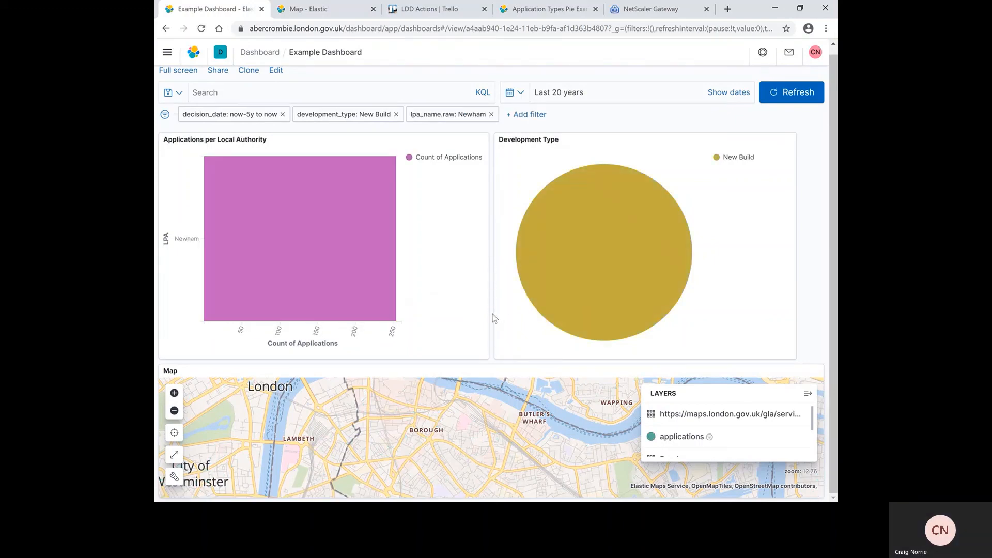
# - Check the Development Type panel's options and explore the underlying data of the Applications per Local Authority chart
pyautogui.moveTo(610, 277)
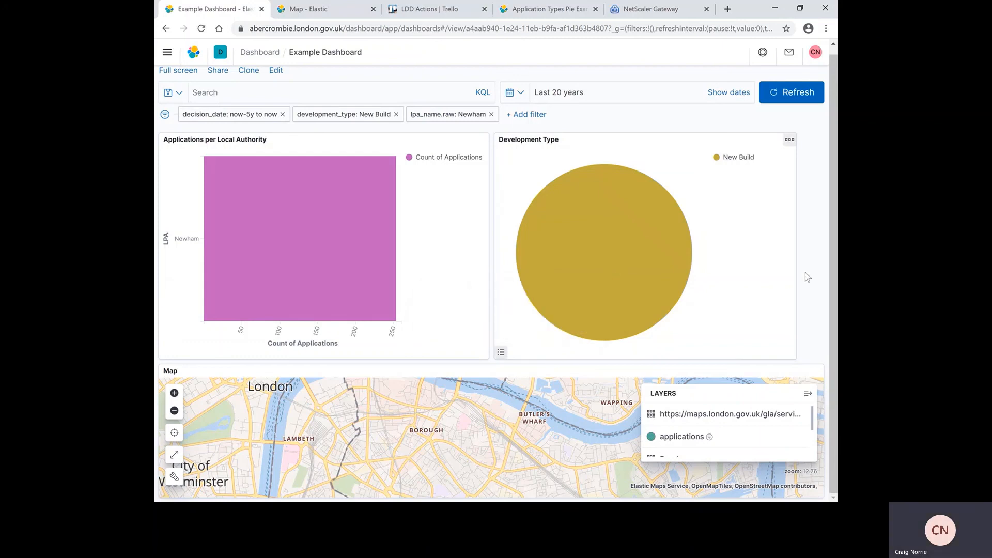
pyautogui.click(789, 142)
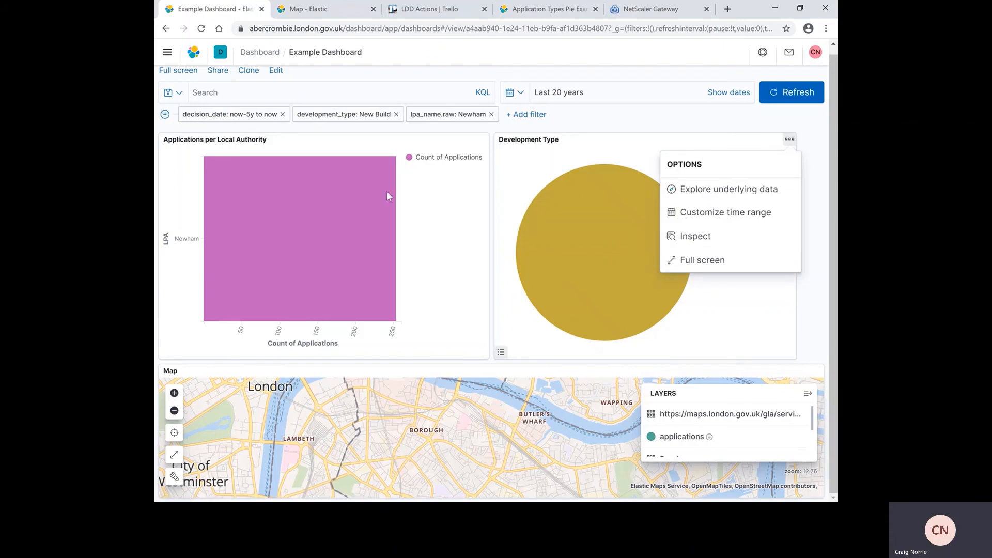
pyautogui.click(482, 140)
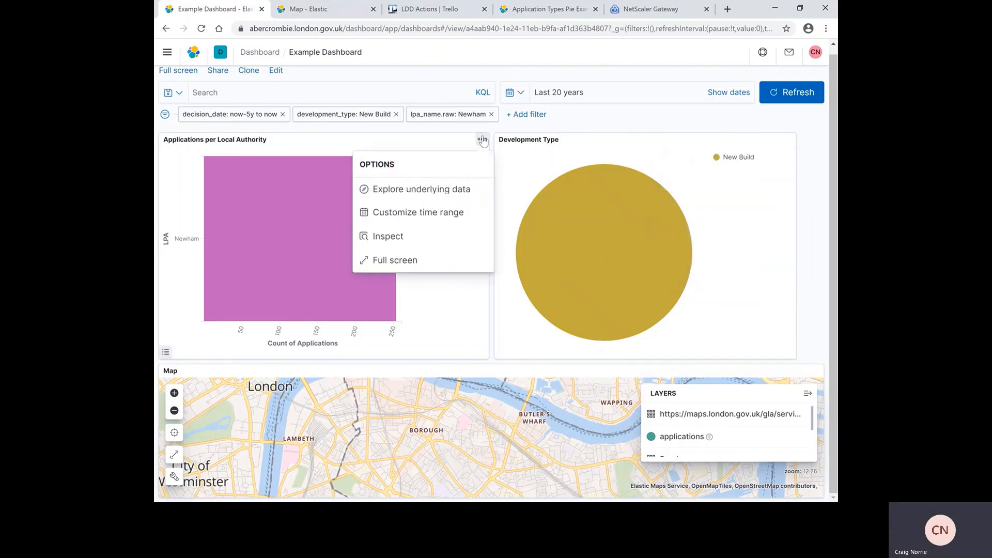
pyautogui.click(435, 196)
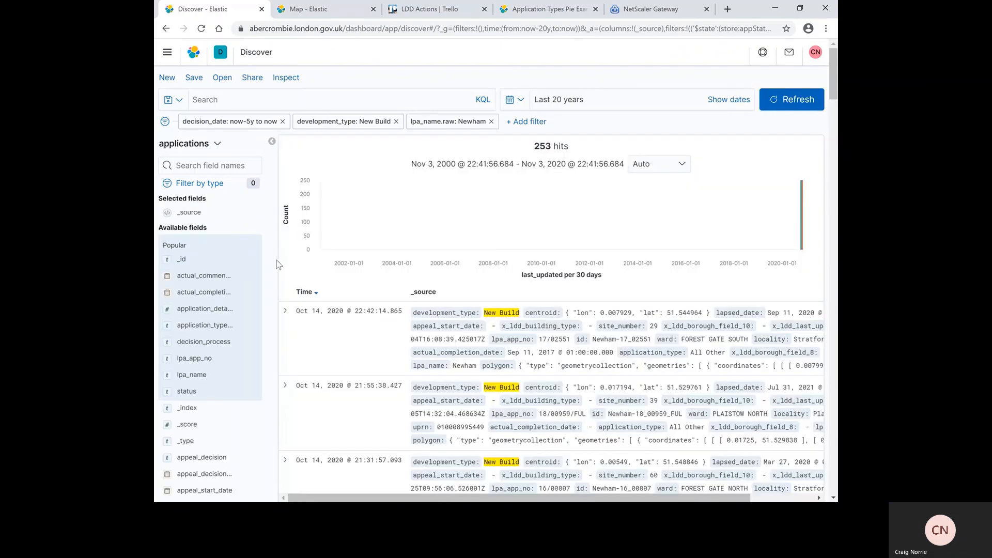
# - Look through the matching application records and expand the first one to examine its fields and their values
pyautogui.scroll(-2, 275, 270)
pyautogui.scroll(2, 274, 271)
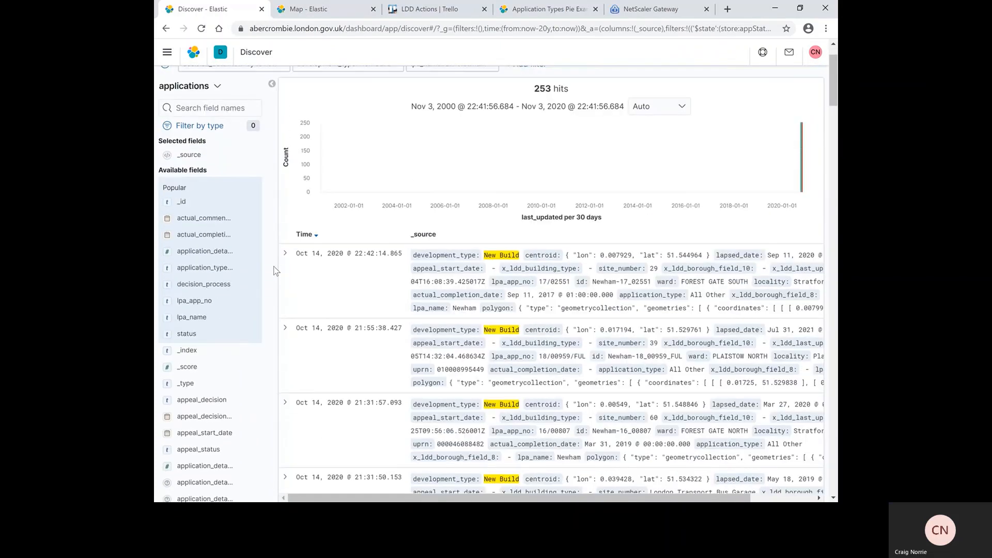
pyautogui.scroll(-1, 274, 271)
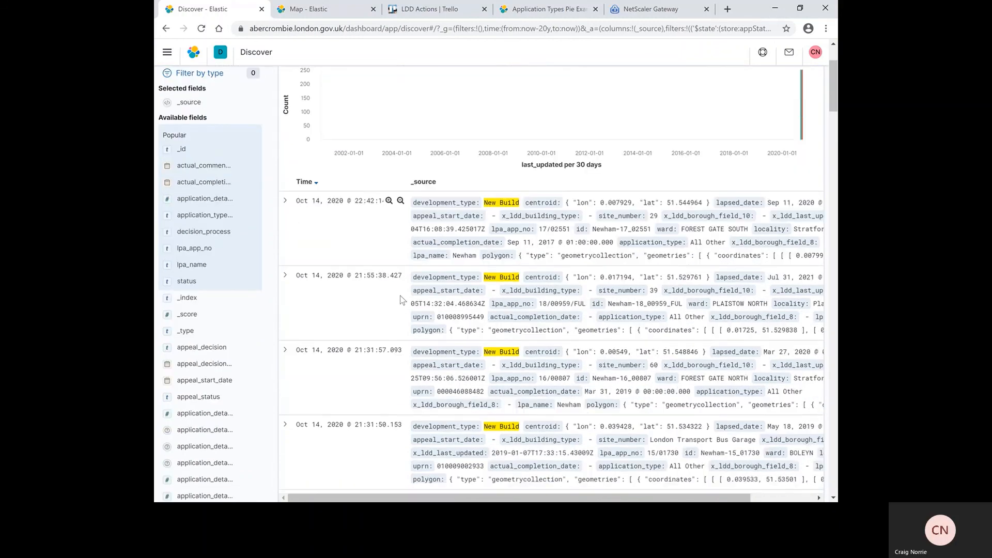
pyautogui.scroll(1, 402, 300)
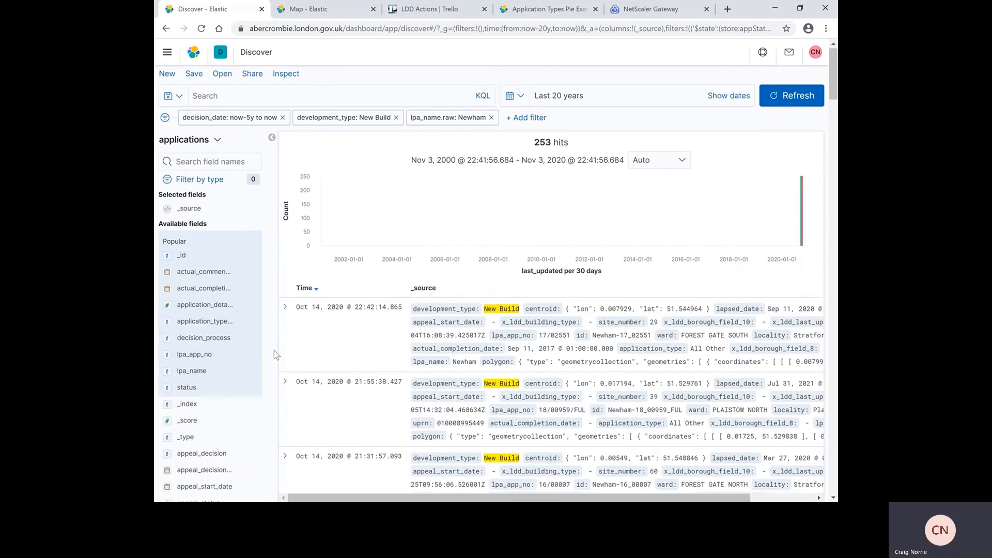
pyautogui.scroll(-2, 274, 351)
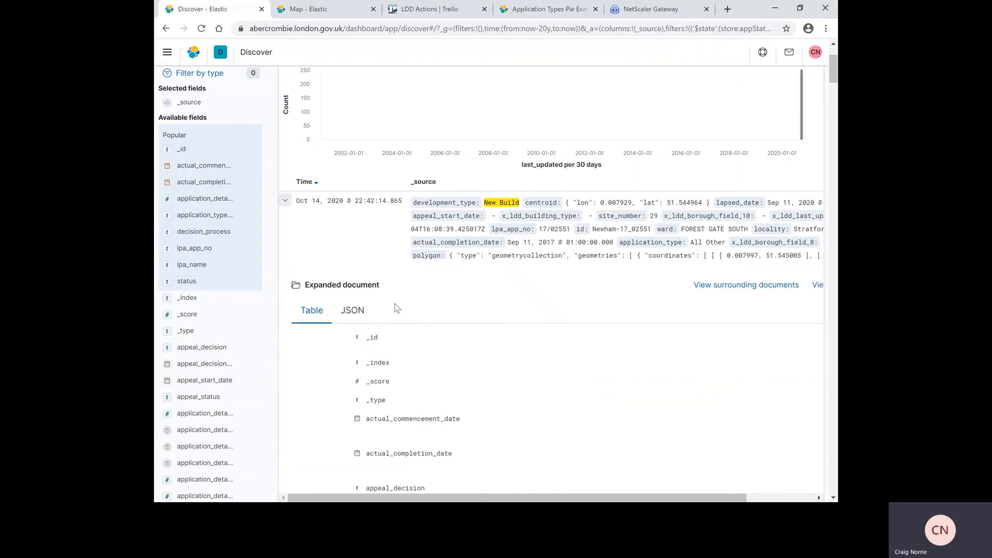
pyautogui.scroll(-5, 397, 308)
pyautogui.scroll(-7, 397, 308)
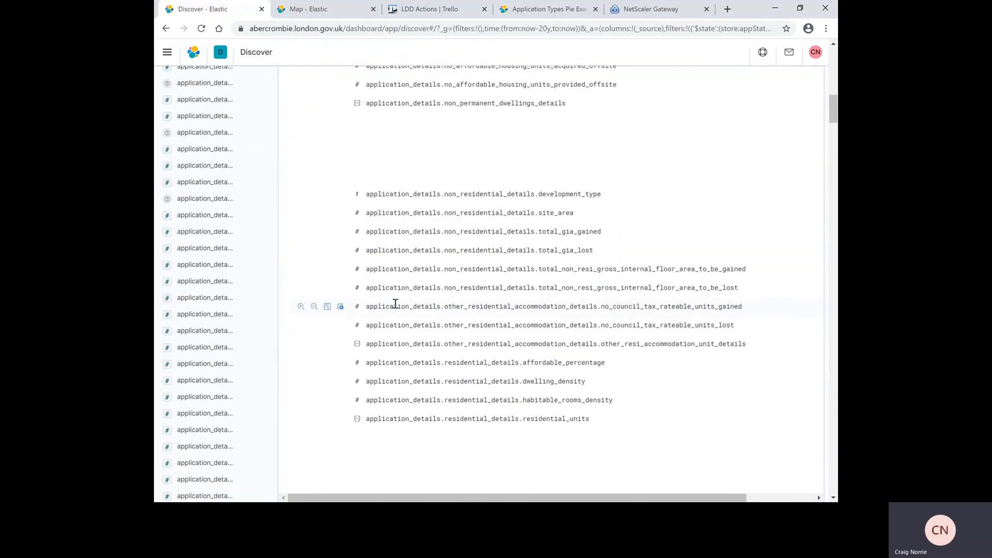
pyautogui.scroll(2, 396, 308)
pyautogui.scroll(7, 397, 308)
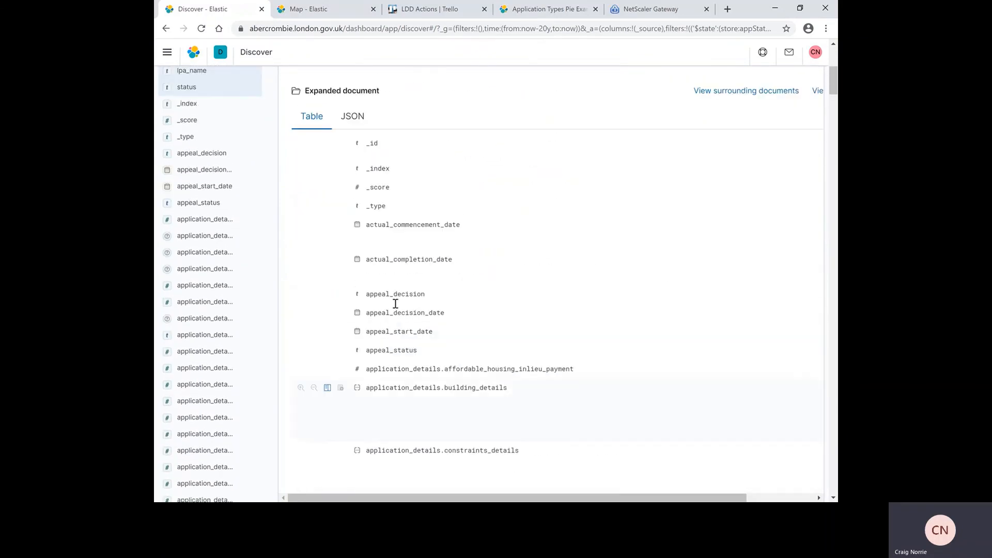
pyautogui.scroll(2, 395, 304)
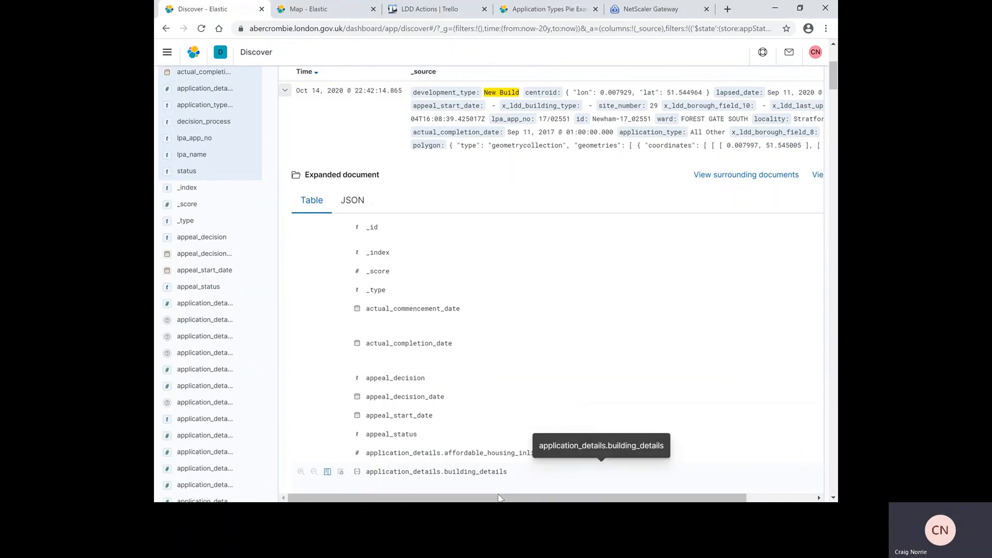
pyautogui.scroll(-10, 544, 340)
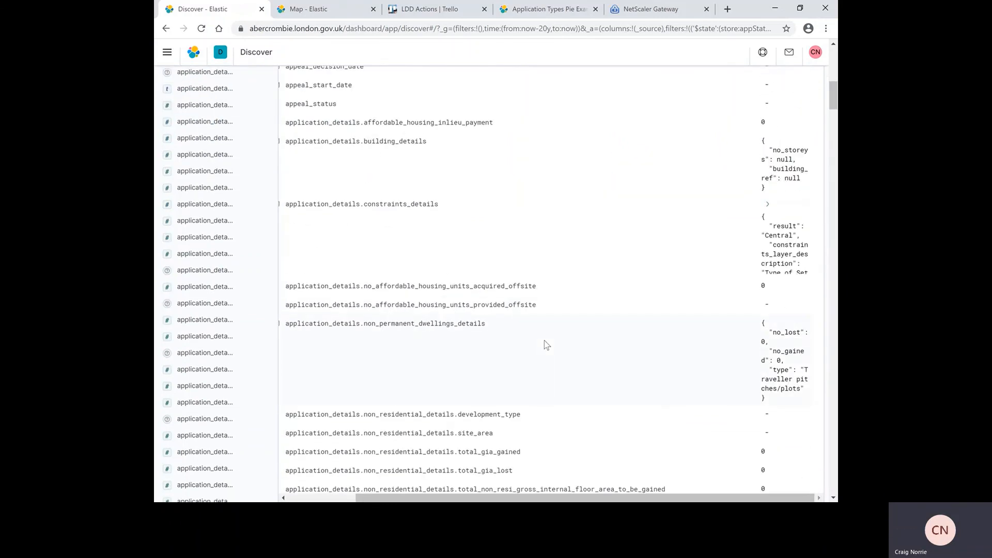
pyautogui.scroll(-12, 544, 344)
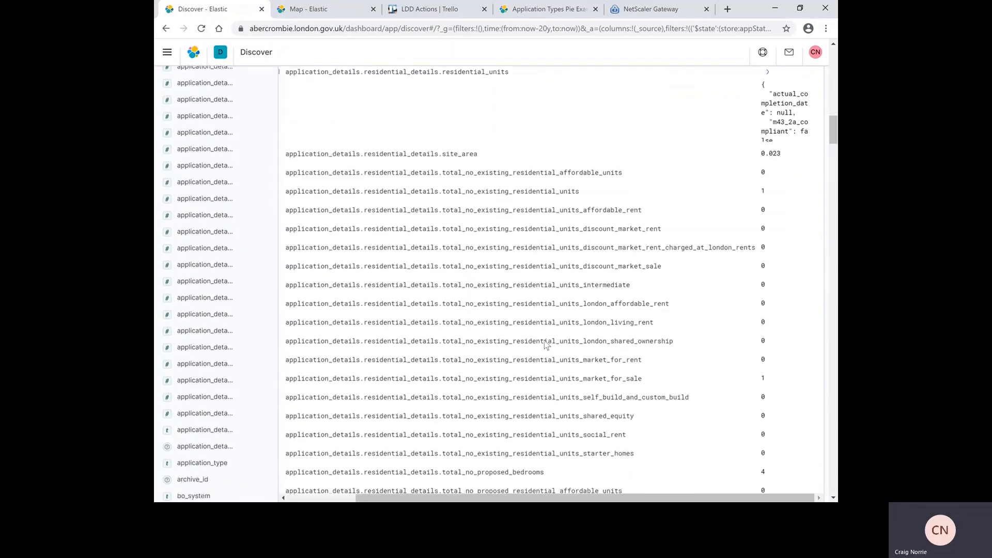
pyautogui.scroll(-3, 545, 345)
pyautogui.scroll(20, 545, 344)
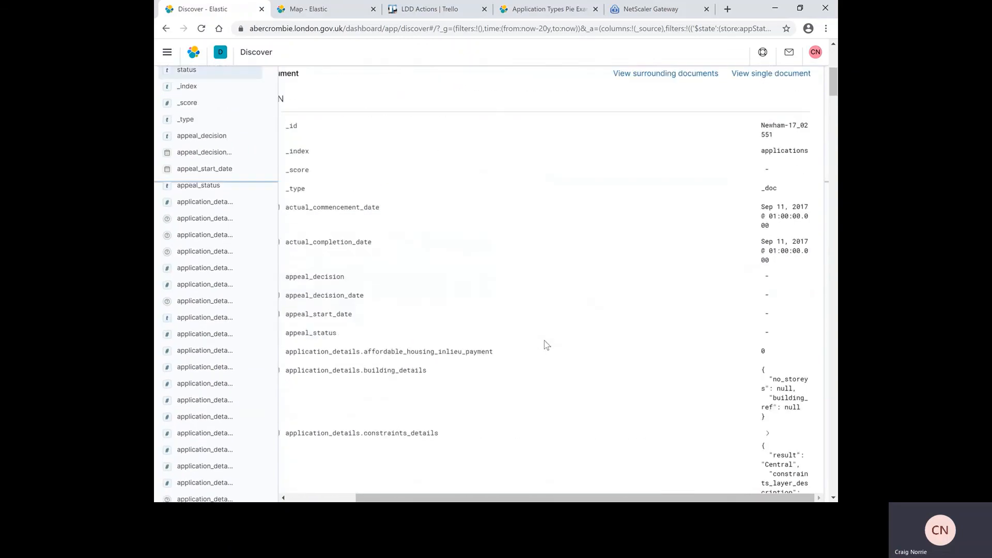